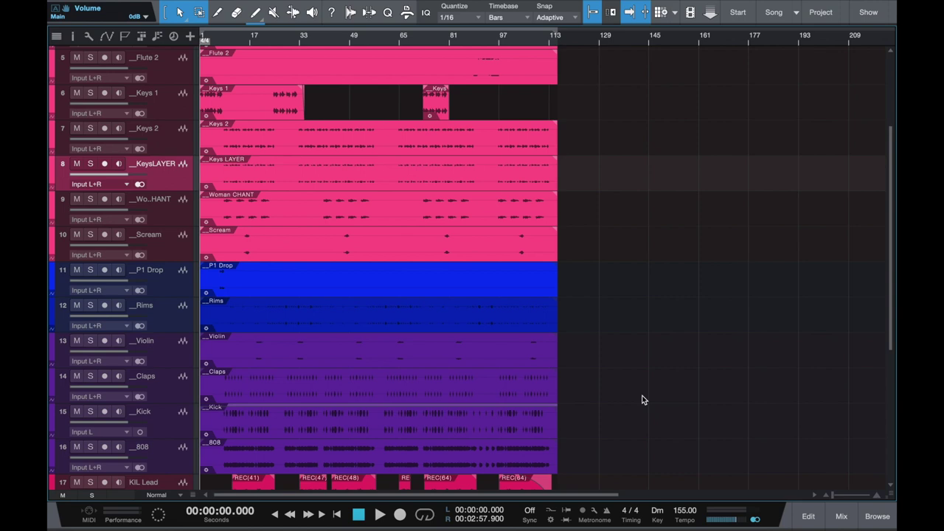
# Step: Look over the mixer channels, the Main channel's available insert plug-ins, and the arrangement's tracks down to the vocals
pyautogui.click(847, 519)
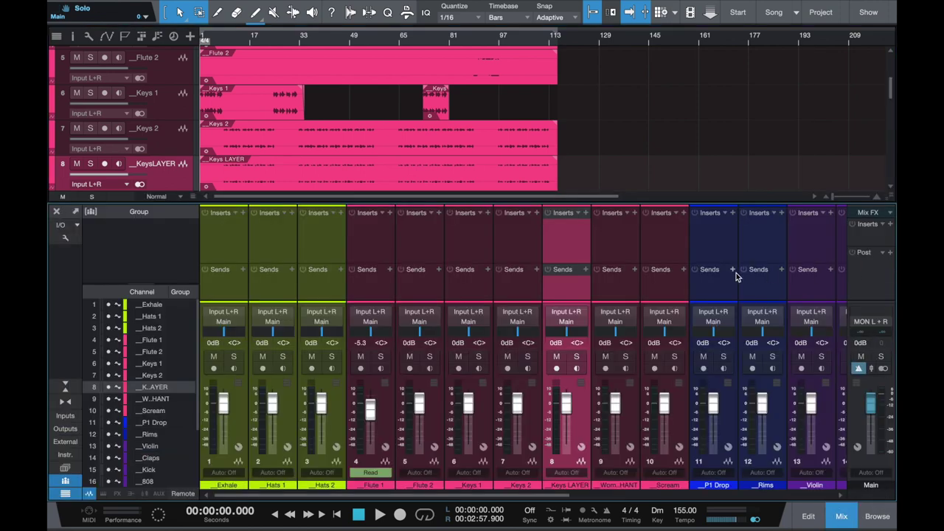
pyautogui.click(890, 223)
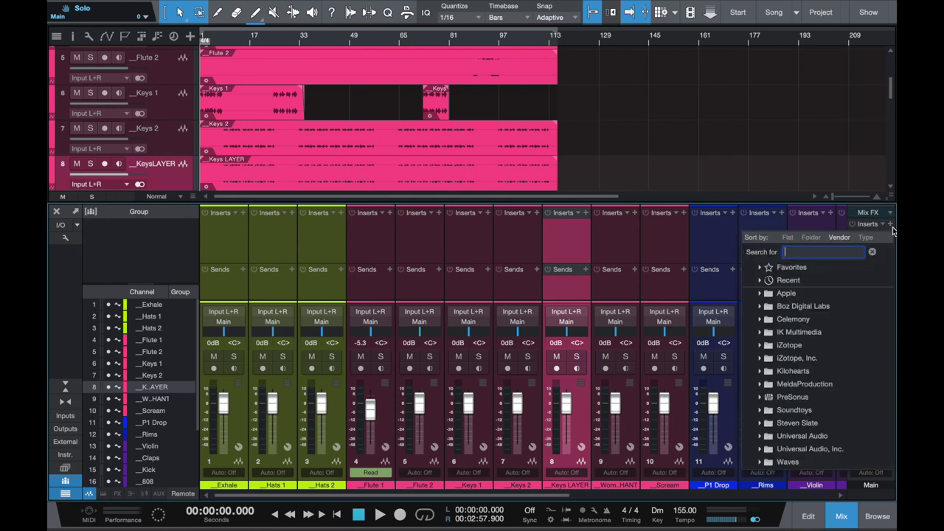
pyautogui.click(891, 228)
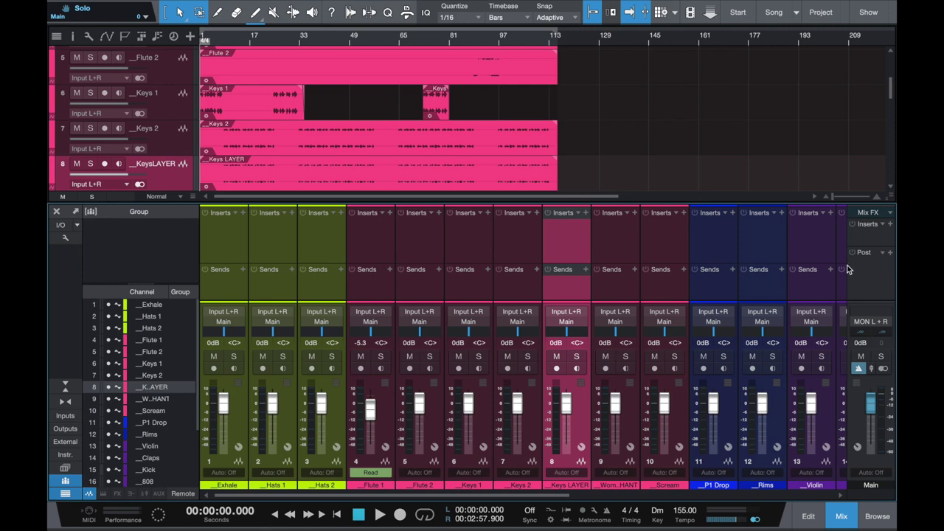
pyautogui.hscroll(5, 722, 267)
pyautogui.hscroll(-5, 730, 268)
pyautogui.click(841, 516)
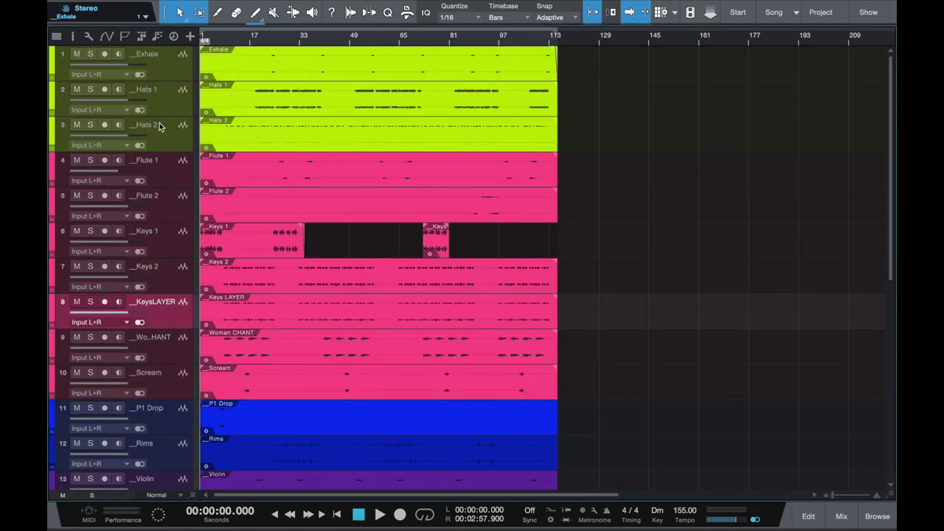
pyautogui.scroll(-10, 166, 244)
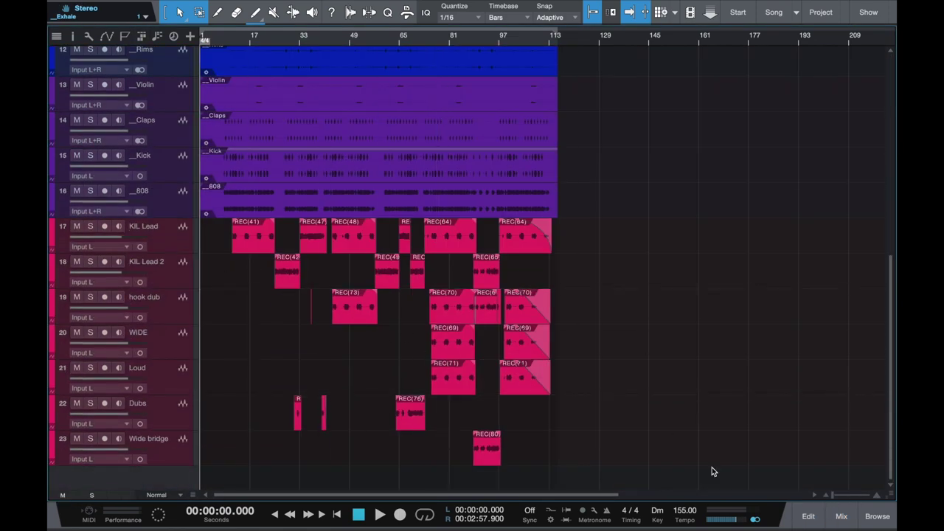
# Step: Search the plug-ins for vsx and insert the second listed VSX on the Main output channel
pyautogui.click(840, 516)
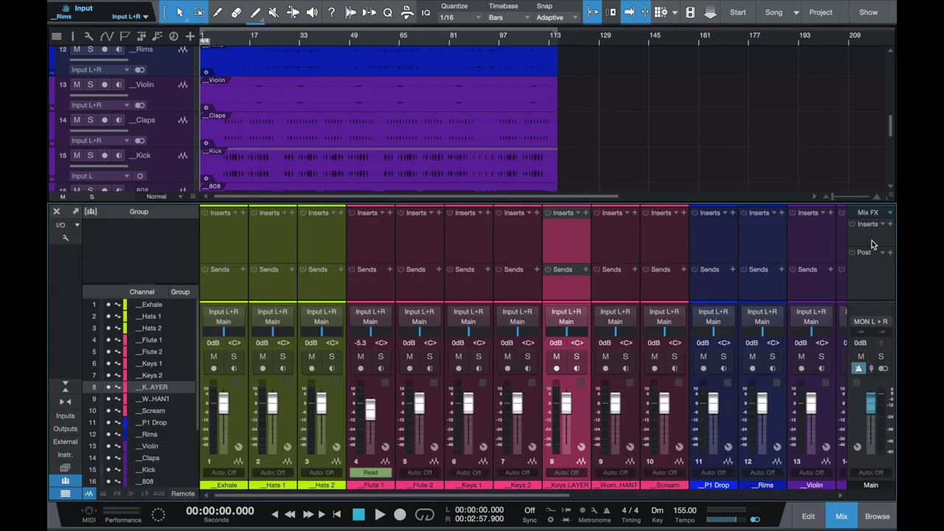
pyautogui.click(890, 224)
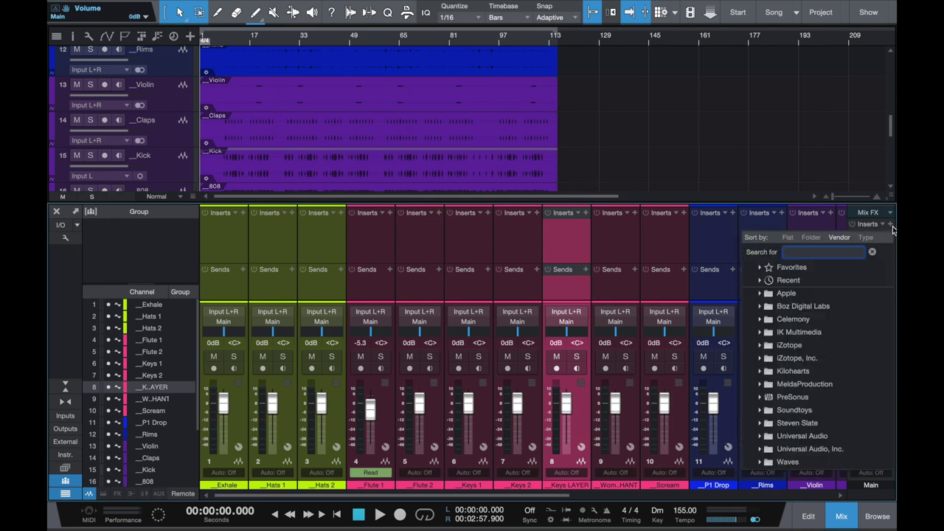
pyautogui.write('vsx')
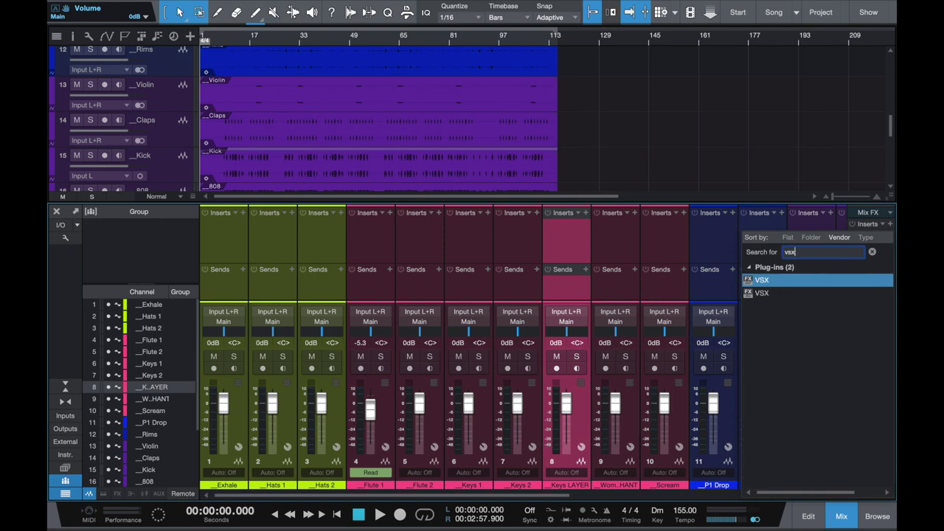
pyautogui.click(814, 293)
pyautogui.doubleClick(813, 292)
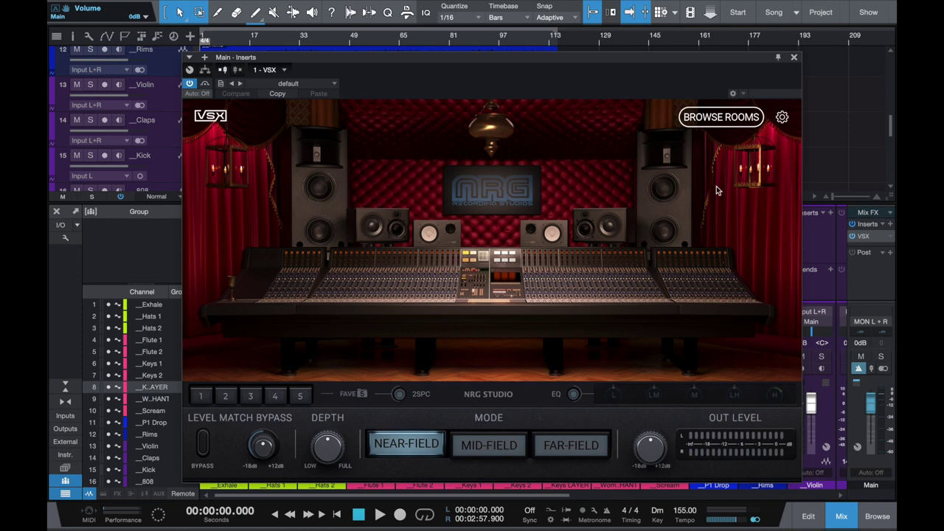
# Step: Launch the VSX walkthrough from the plug-in's settings, go through its pages past Level Match Bypass, and skip the rest
pyautogui.click(782, 118)
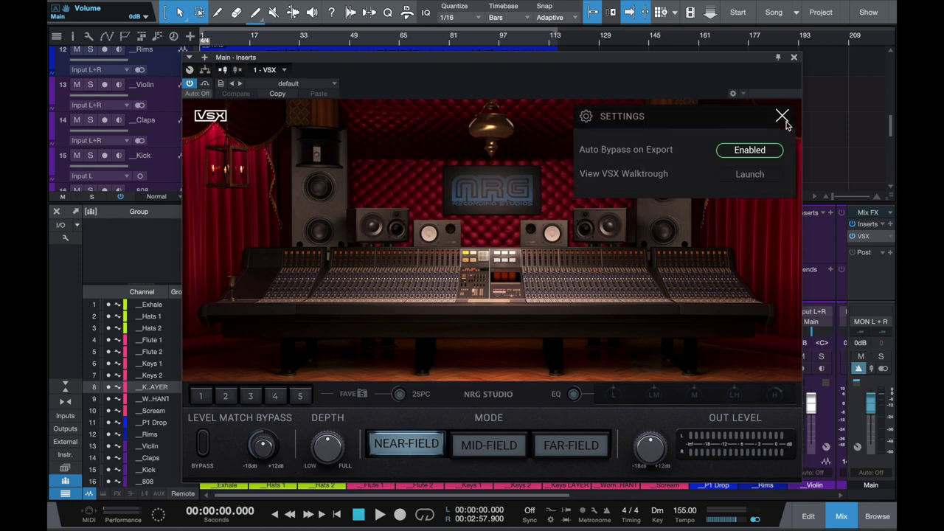
pyautogui.click(752, 176)
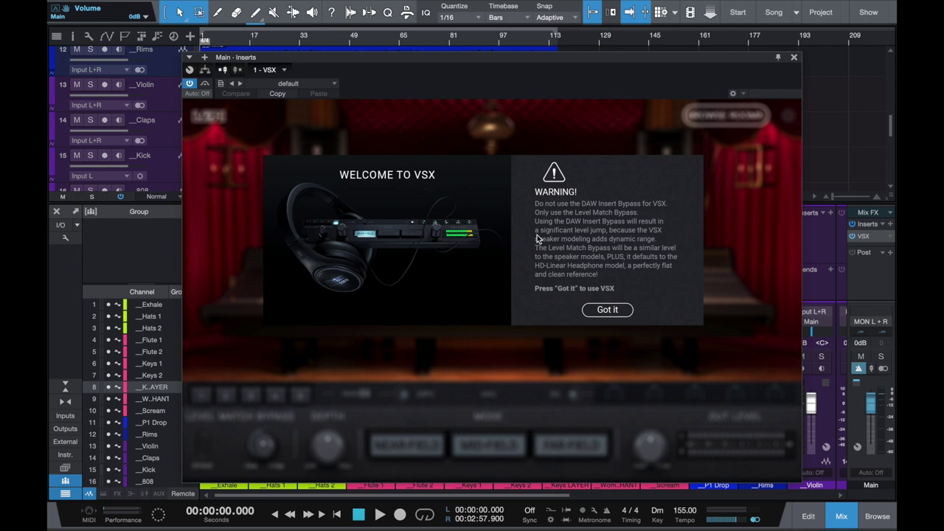
pyautogui.click(604, 310)
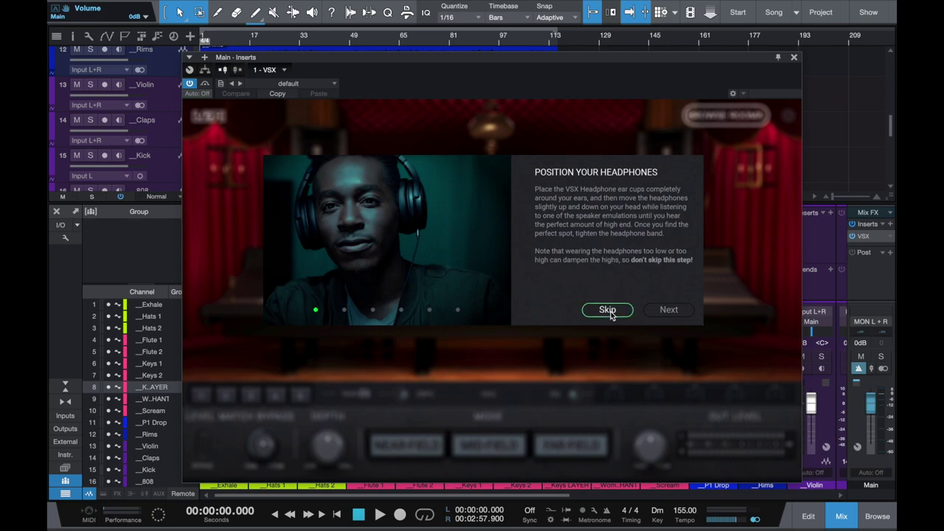
pyautogui.click(668, 311)
pyautogui.click(668, 310)
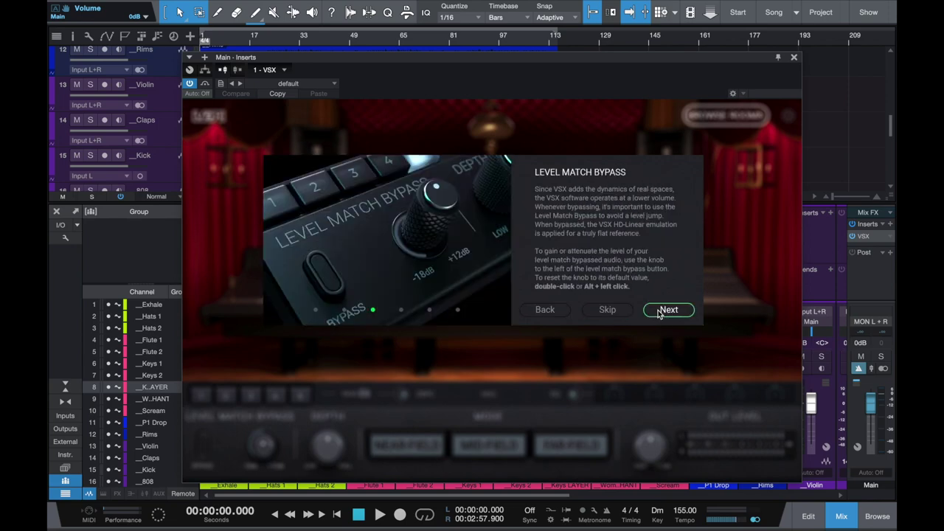
pyautogui.click(668, 310)
pyautogui.click(611, 310)
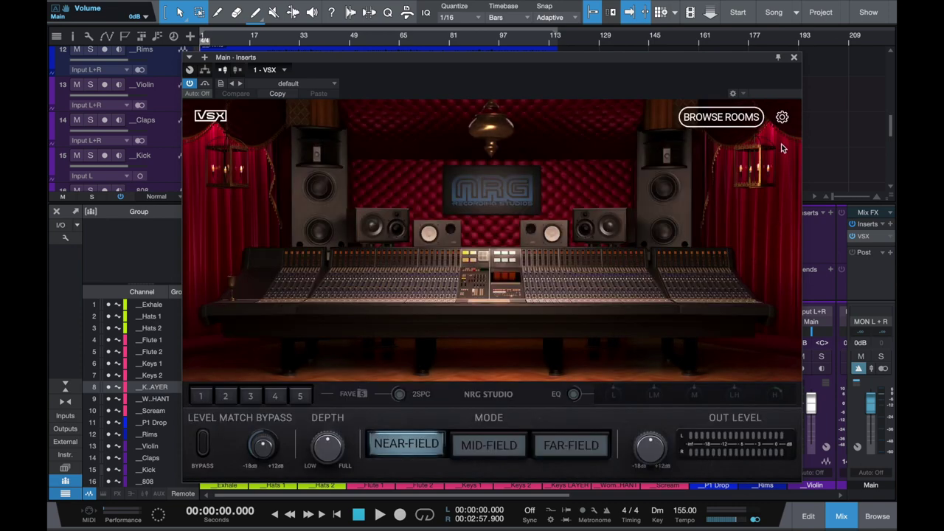
# Step: Relaunch the VSX walkthrough, read the warning, Position Your Headphones and Browse Rooms & 2SPC pages, and exit it
pyautogui.click(787, 117)
pyautogui.click(750, 174)
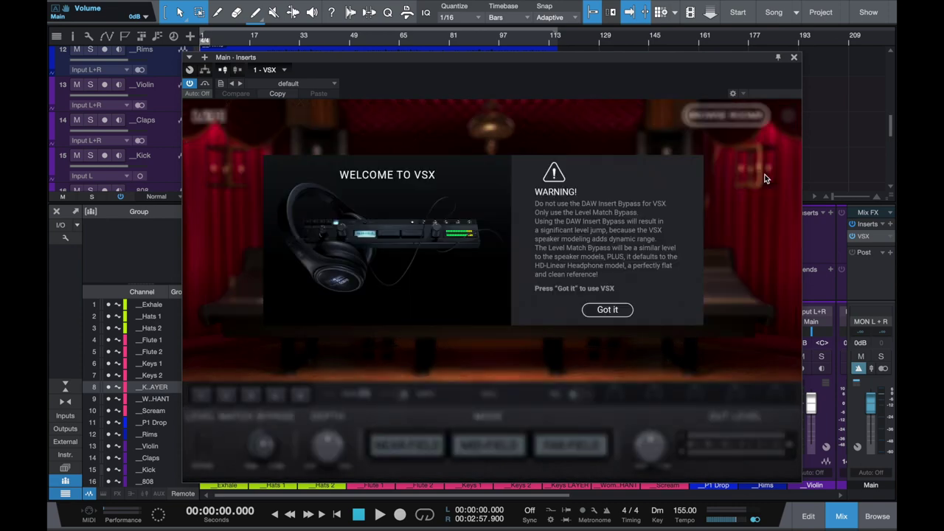
pyautogui.click(594, 312)
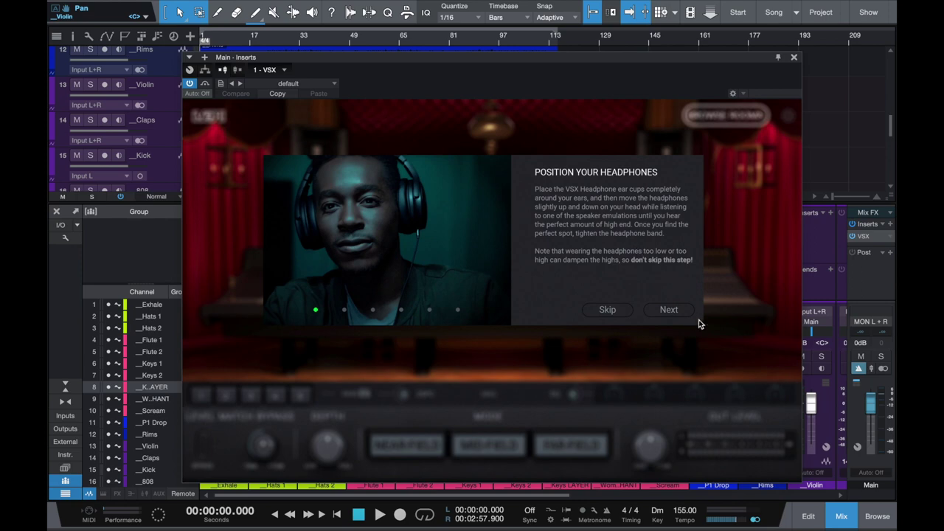
pyautogui.click(670, 311)
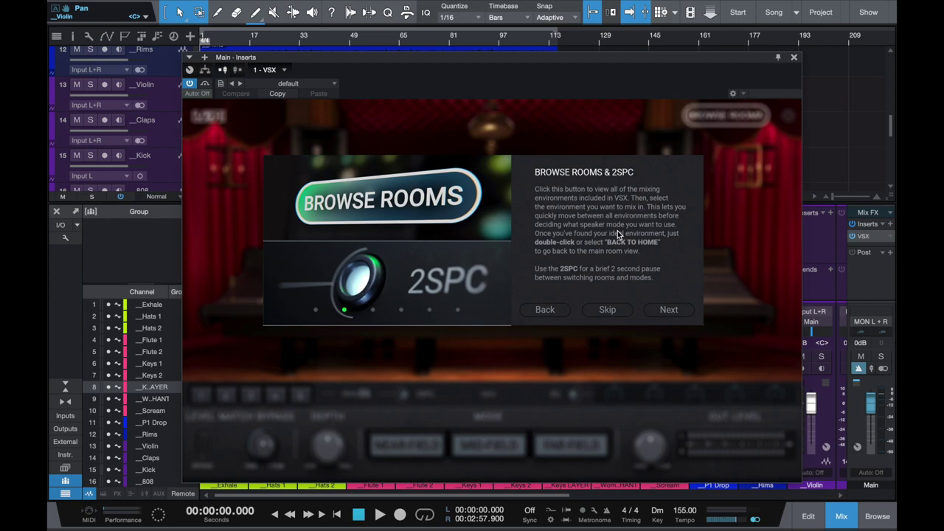
pyautogui.click(616, 310)
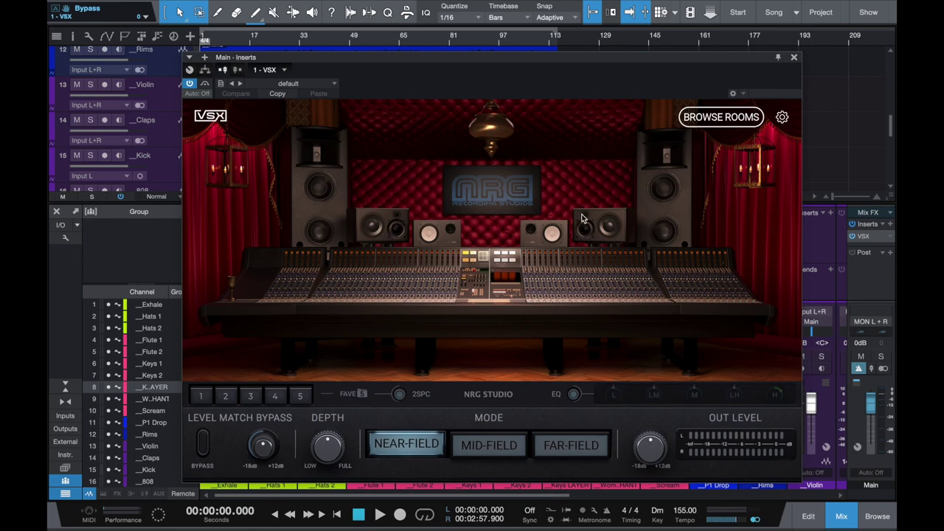
# Step: Audition the song from the start through VSX's NRG Studio near-field setting, stop playback, and close the plug-in window
pyautogui.press('space')
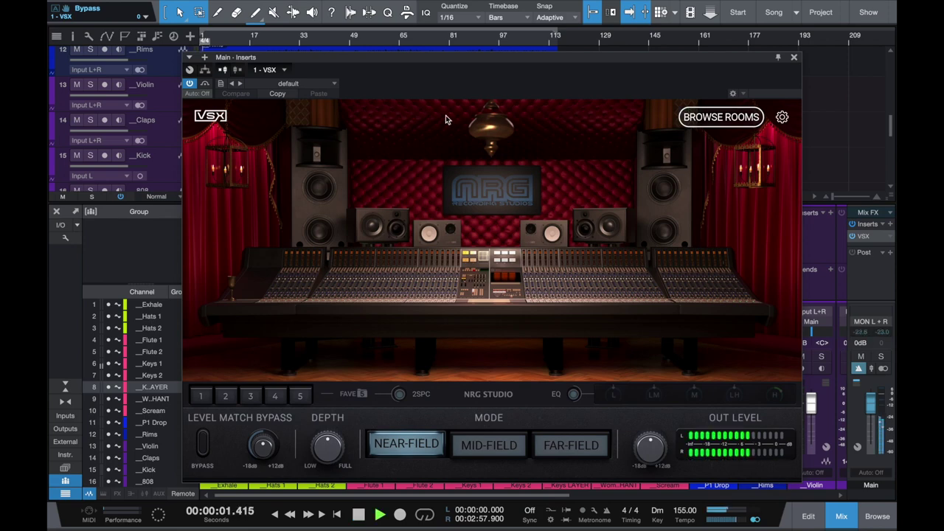
pyautogui.press('space')
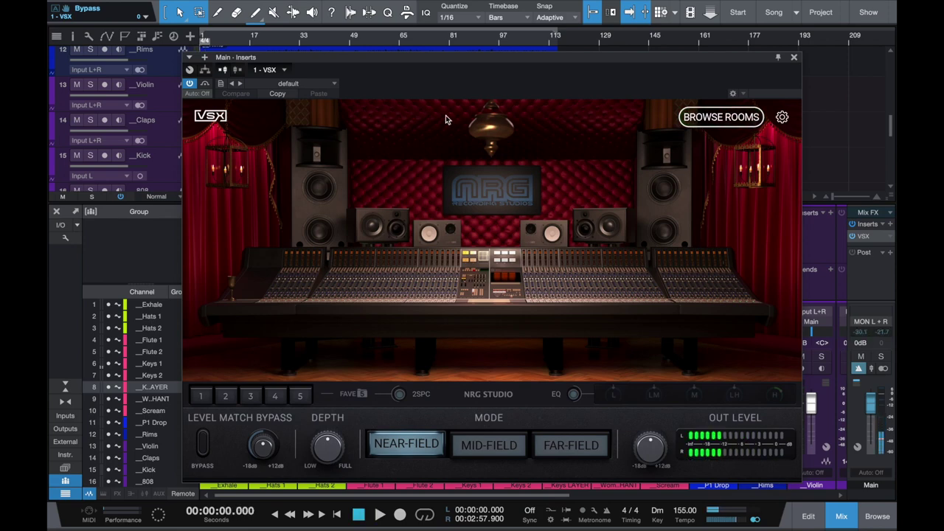
pyautogui.moveTo(455, 3)
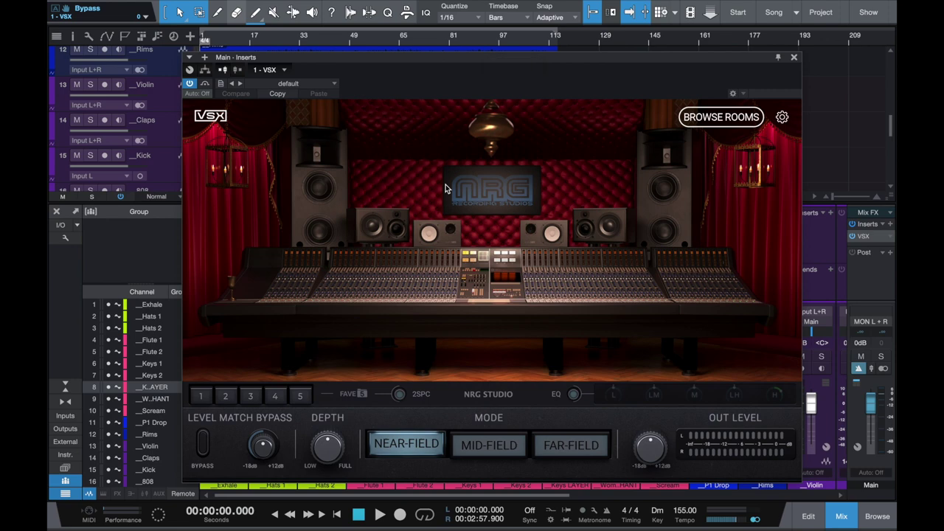
pyautogui.press('space')
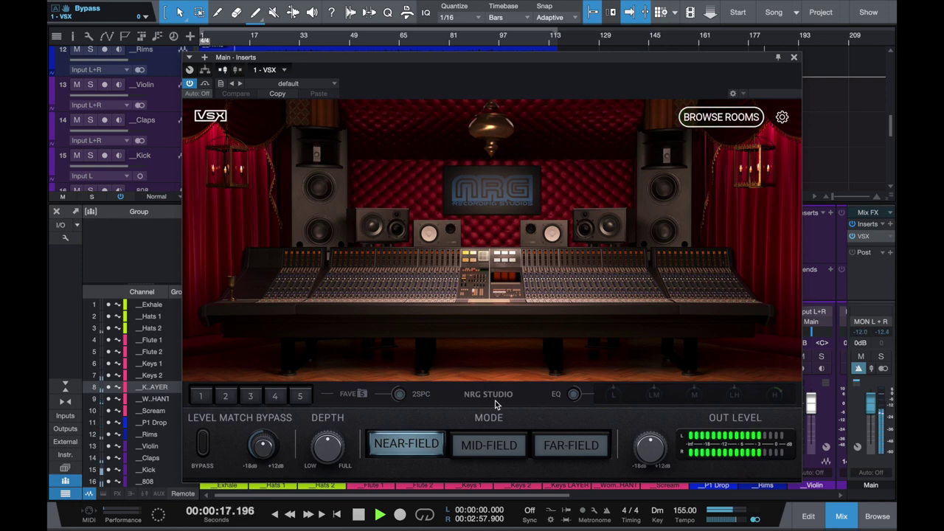
pyautogui.press('space')
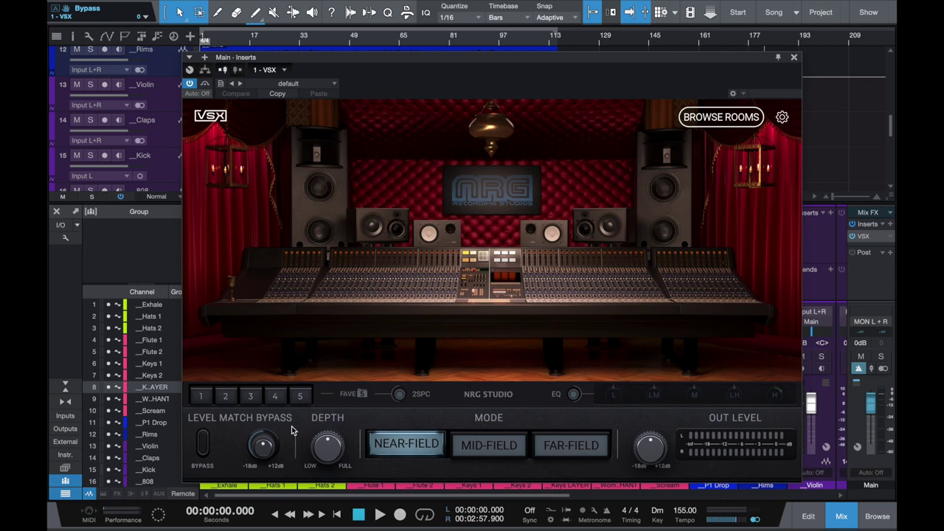
pyautogui.click(793, 57)
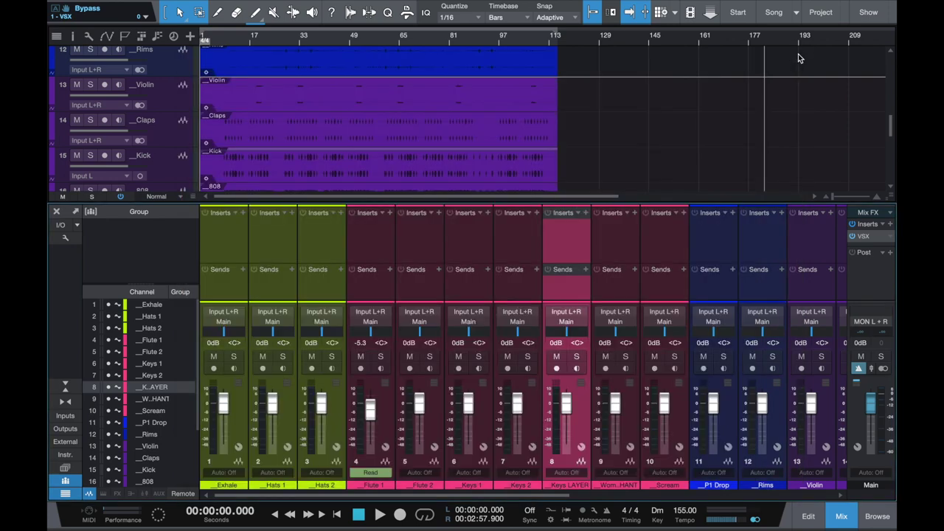
# Step: Reset the Flute 1 channel's volume fader to 0 dB in the mixer
pyautogui.click(841, 516)
pyautogui.scroll(10, 286, 271)
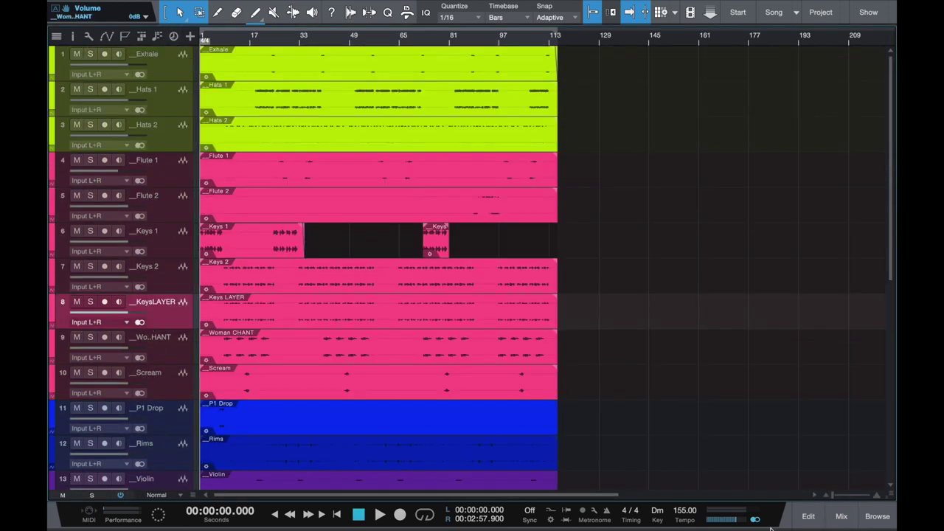
pyautogui.click(838, 517)
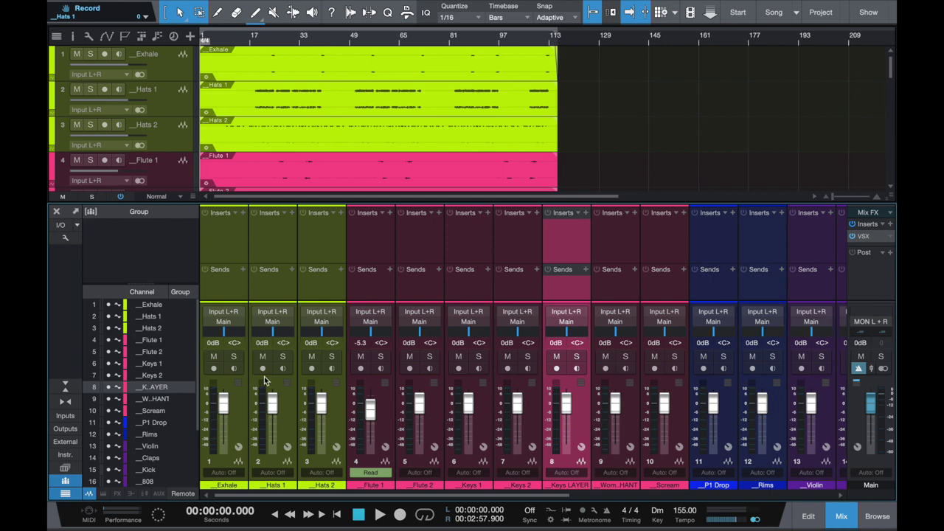
pyautogui.click(373, 406)
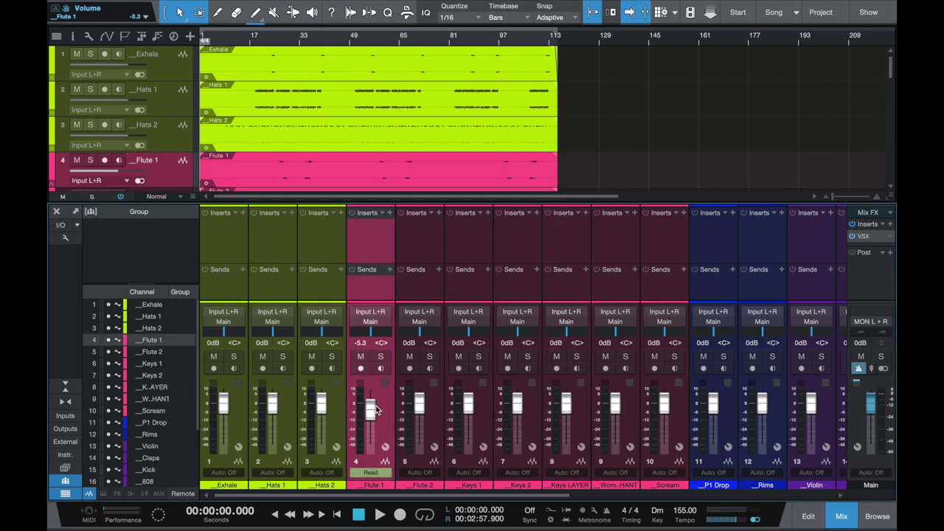
pyautogui.keyDown('alt'); pyautogui.click(372, 408); pyautogui.keyUp('alt')
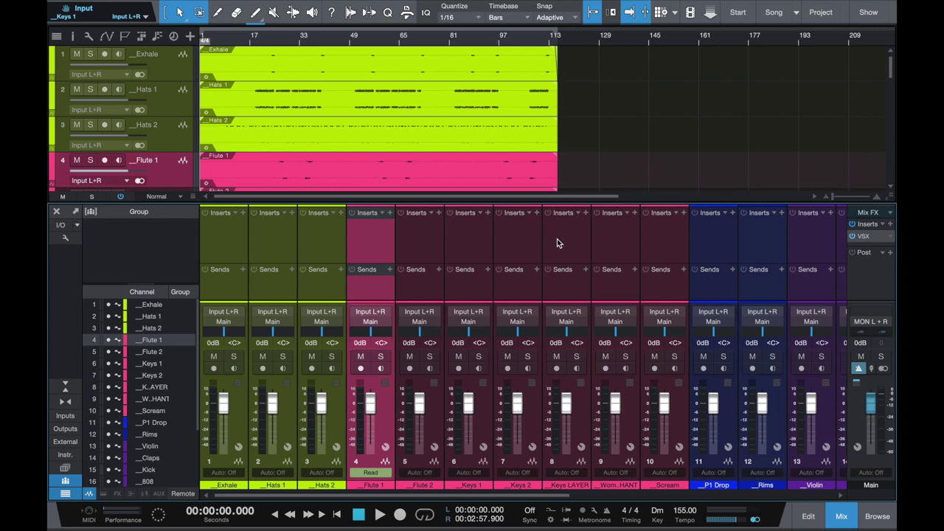
# Step: Reset the volume faders of the KIL Lead and KIL Lead 2 vocal channels to 0 dB
pyautogui.hscroll(10, 556, 243)
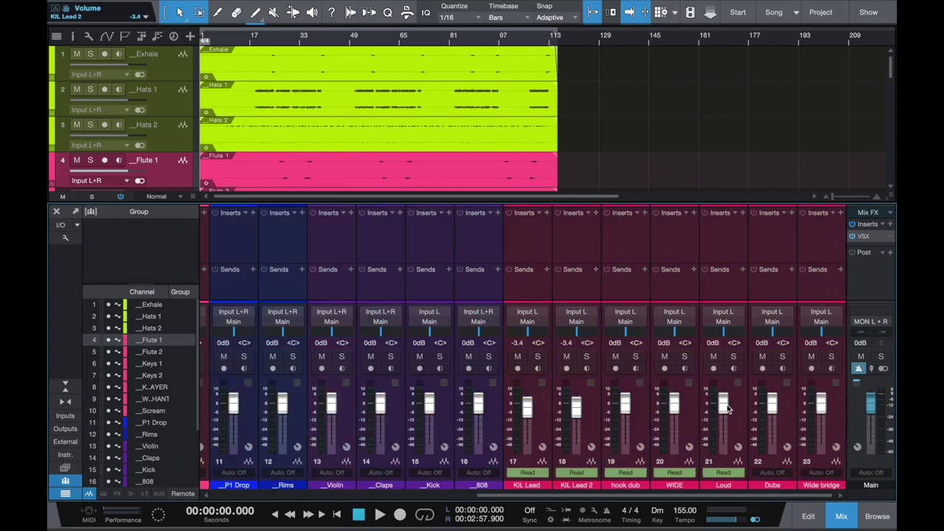
pyautogui.click(536, 438)
pyautogui.keyDown('alt'); pyautogui.click(527, 405); pyautogui.keyUp('alt')
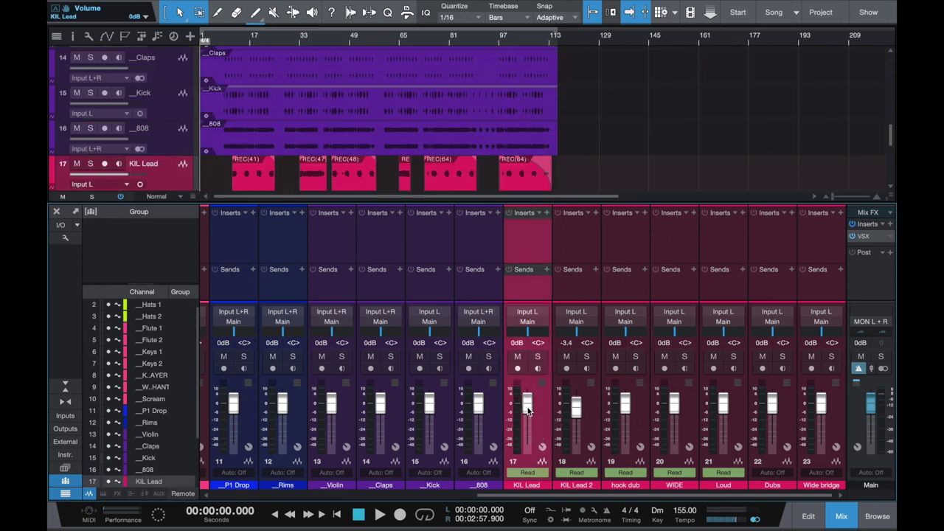
pyautogui.keyDown('alt'); pyautogui.click(575, 406); pyautogui.keyUp('alt')
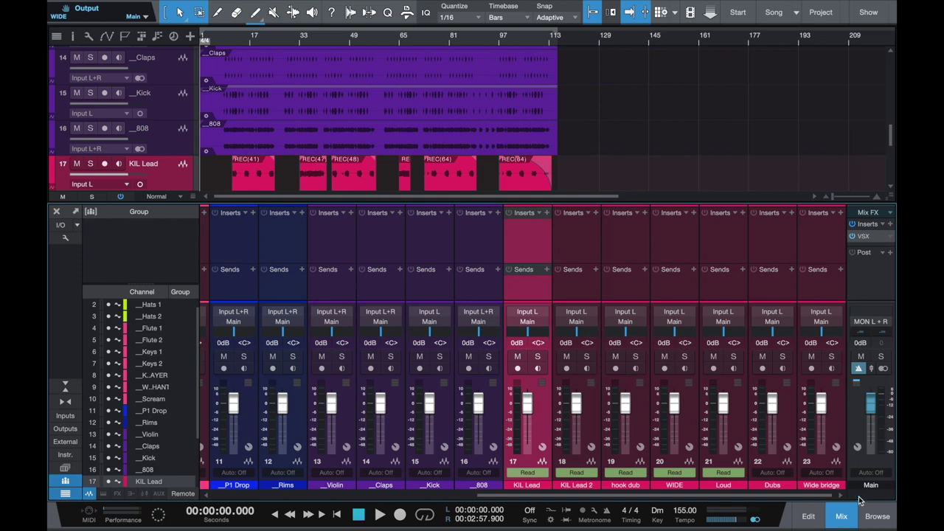
# Step: Select all instrumental channels between __Exhale and __808 together in the mixer
pyautogui.click(844, 516)
pyautogui.scroll(3, 376, 314)
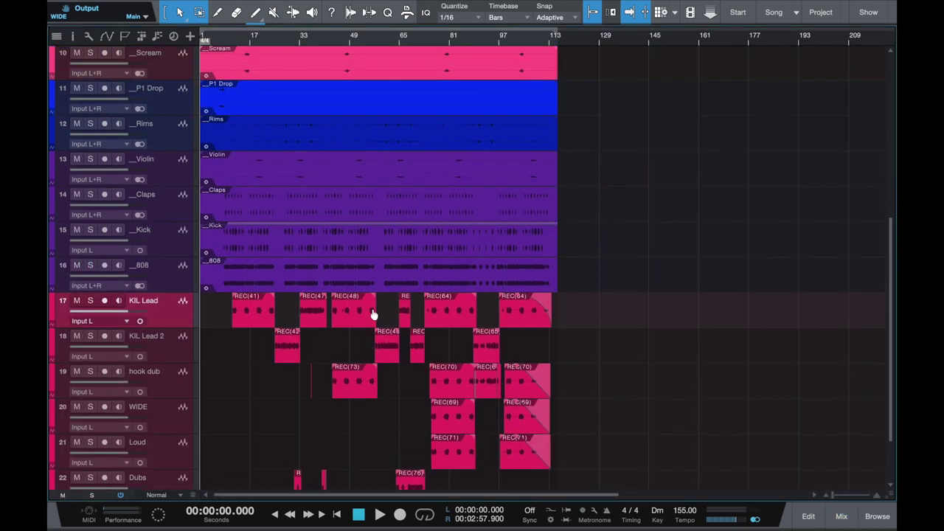
pyautogui.scroll(5, 373, 314)
pyautogui.click(840, 516)
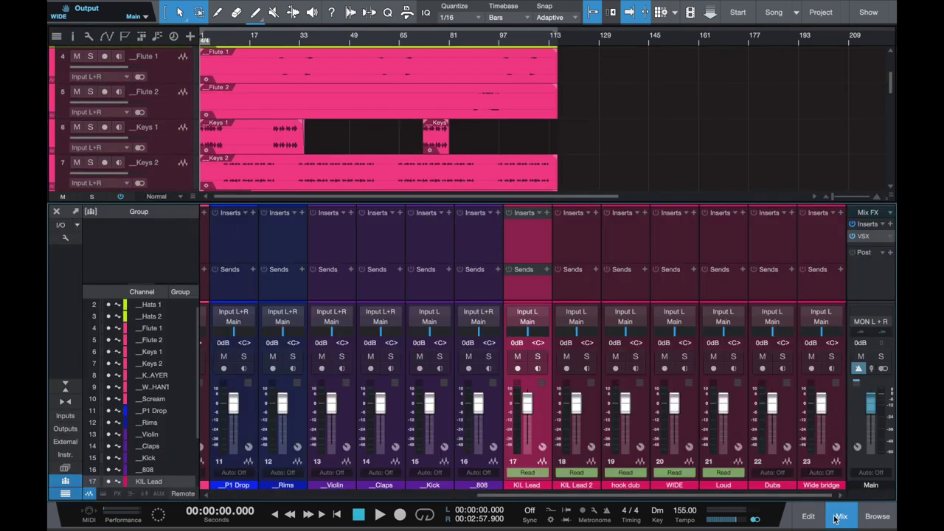
pyautogui.click(496, 413)
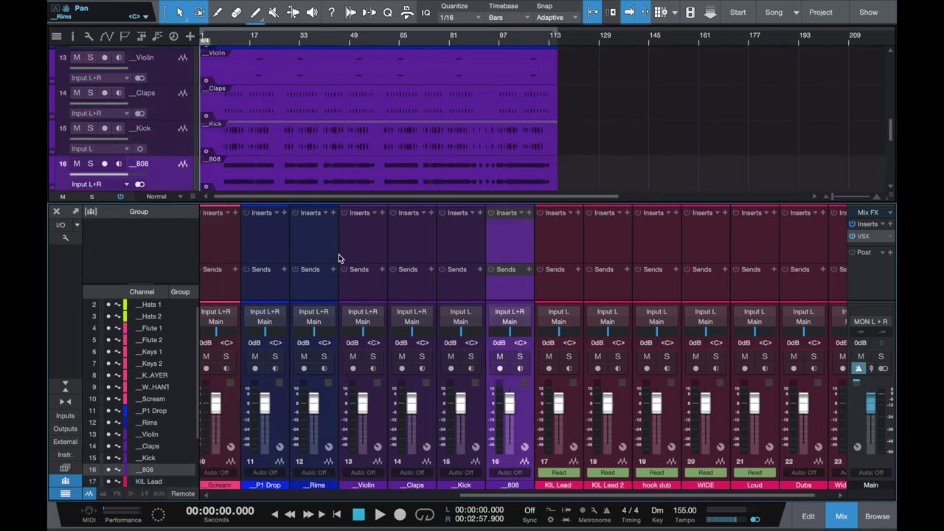
pyautogui.hscroll(-5, 338, 258)
pyautogui.click(241, 241)
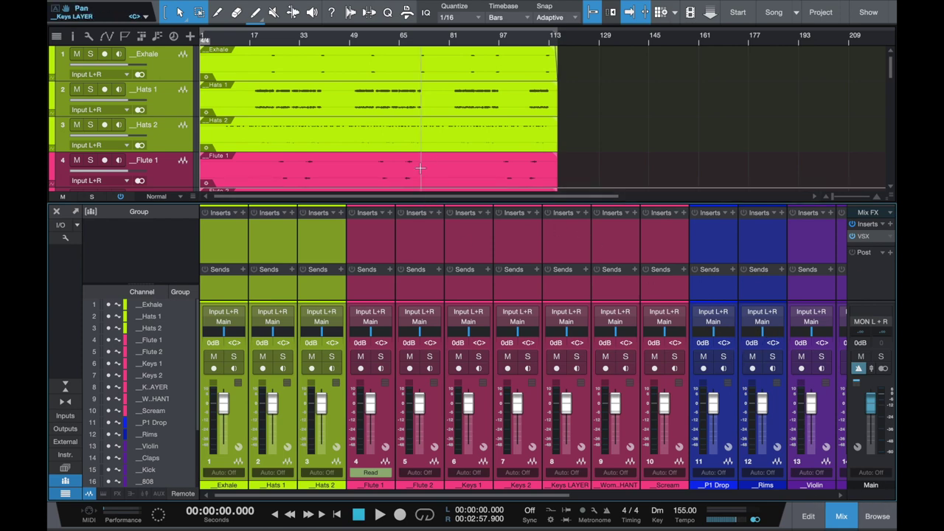
# Step: Place the playback position at about 00:00:13.935, just before the first KIL Lead vocal clip
pyautogui.click(243, 31)
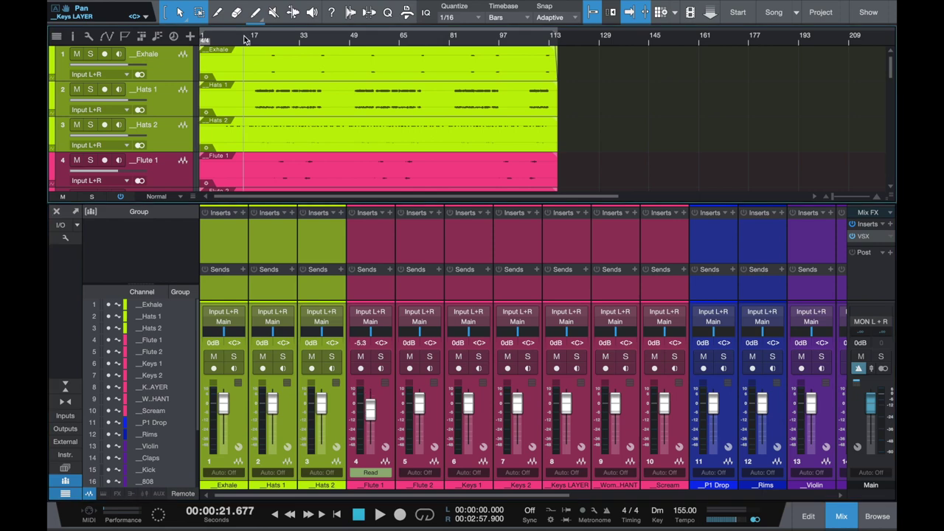
pyautogui.scroll(-10, 257, 101)
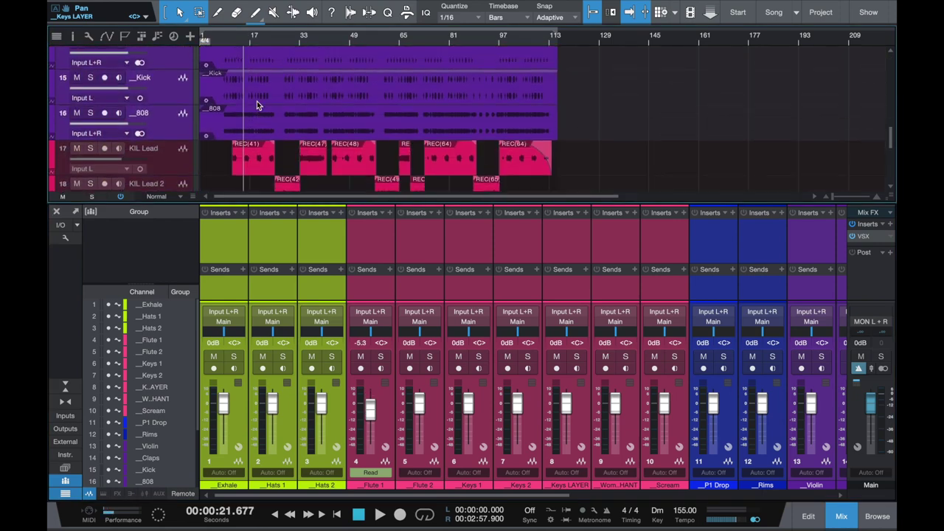
pyautogui.click(235, 40)
pyautogui.click(229, 37)
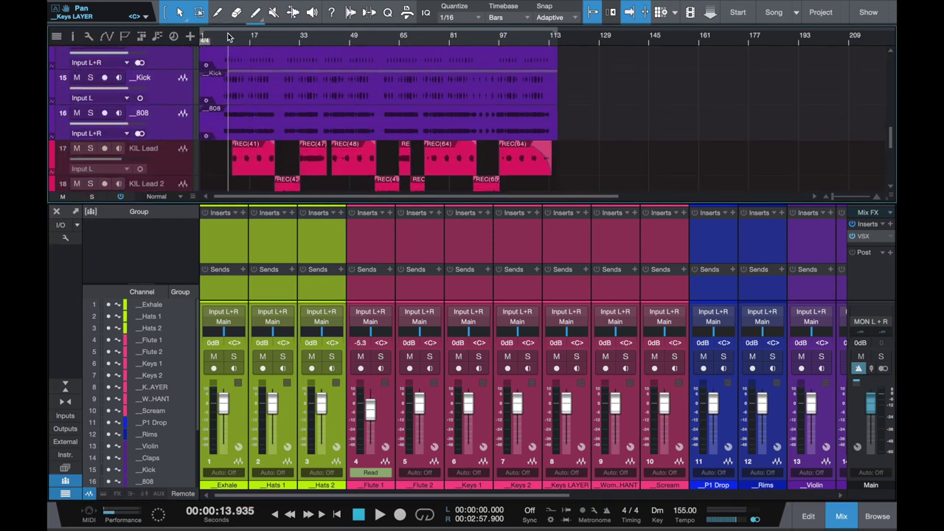
# Step: Play the song and lower the selected instrumental channels' faders together to about -11.2 dB
pyautogui.press('space')
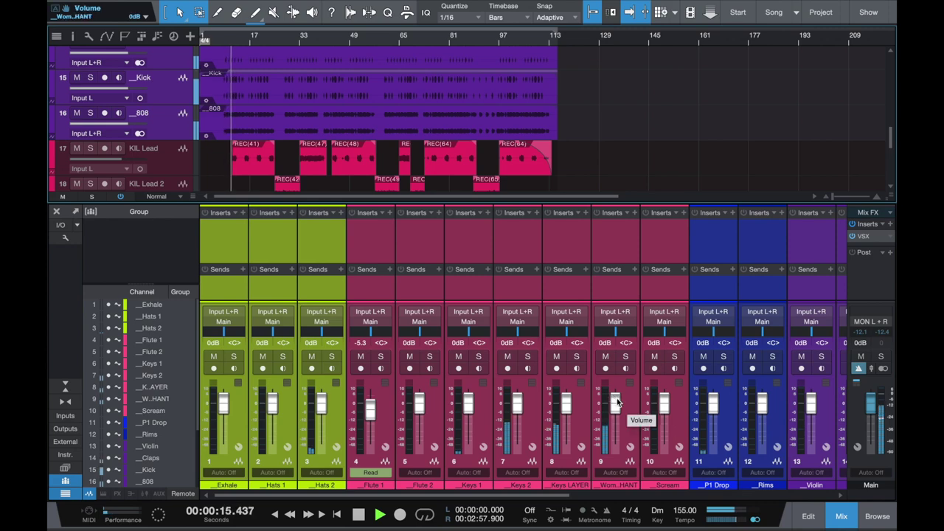
pyautogui.moveTo(616, 400); pyautogui.dragTo(618, 414)
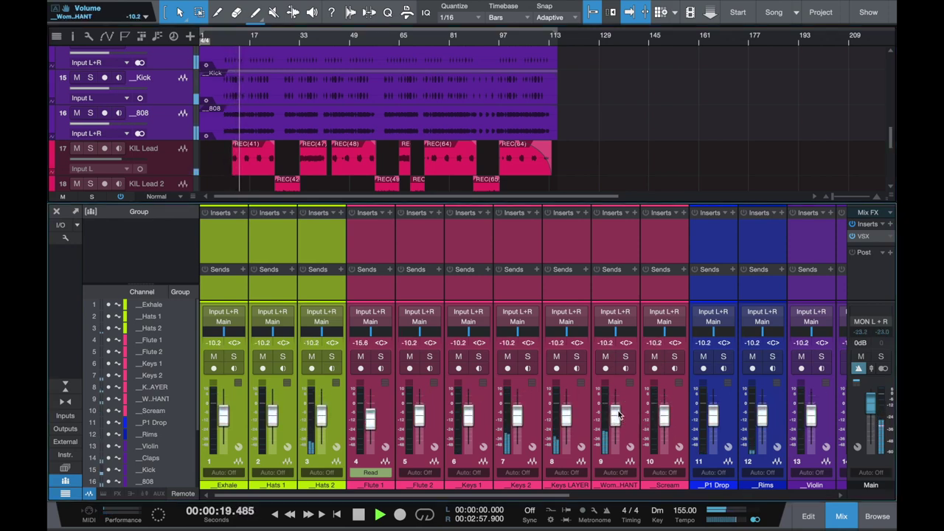
pyautogui.moveTo(618, 415); pyautogui.dragTo(619, 415)
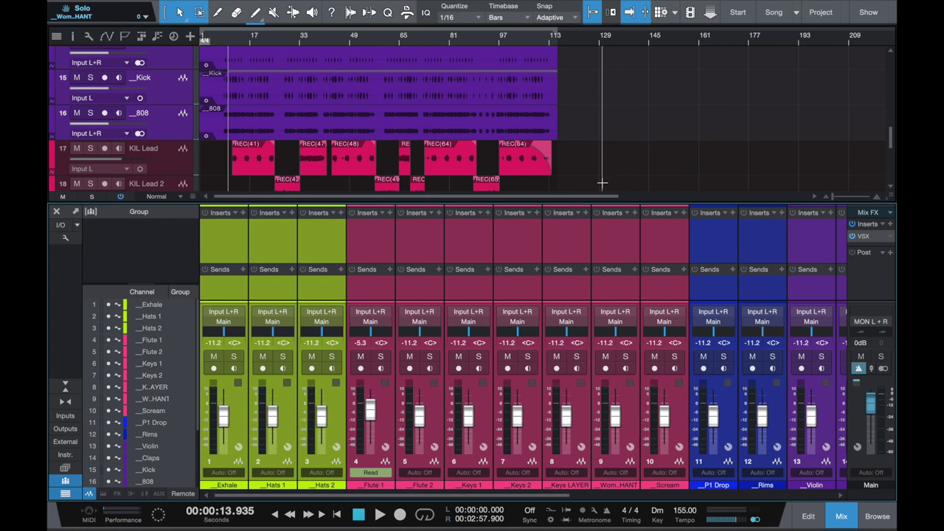
# Step: Clear the multi-channel selection, reopen VSX on the Main output, and audition the level through NRG Studio near-field
pyautogui.click(569, 236)
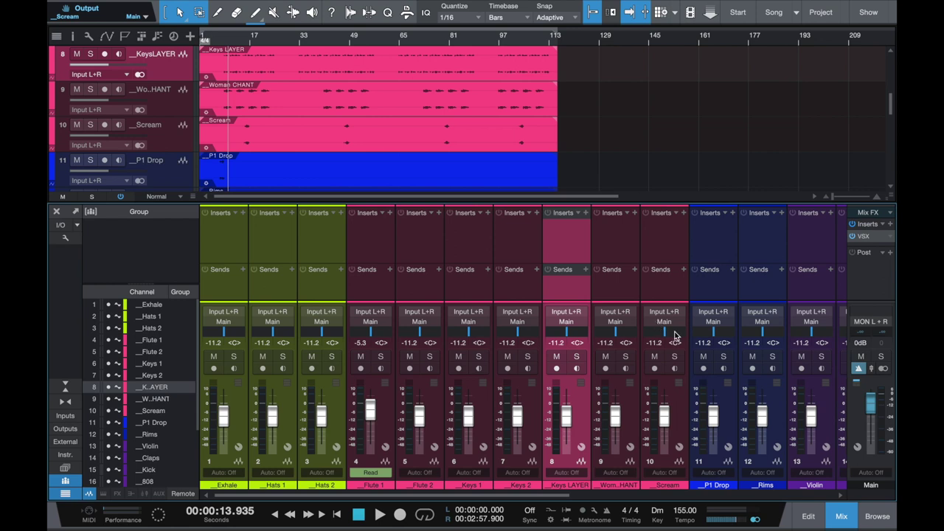
pyautogui.hscroll(5, 679, 261)
pyautogui.hscroll(1, 679, 261)
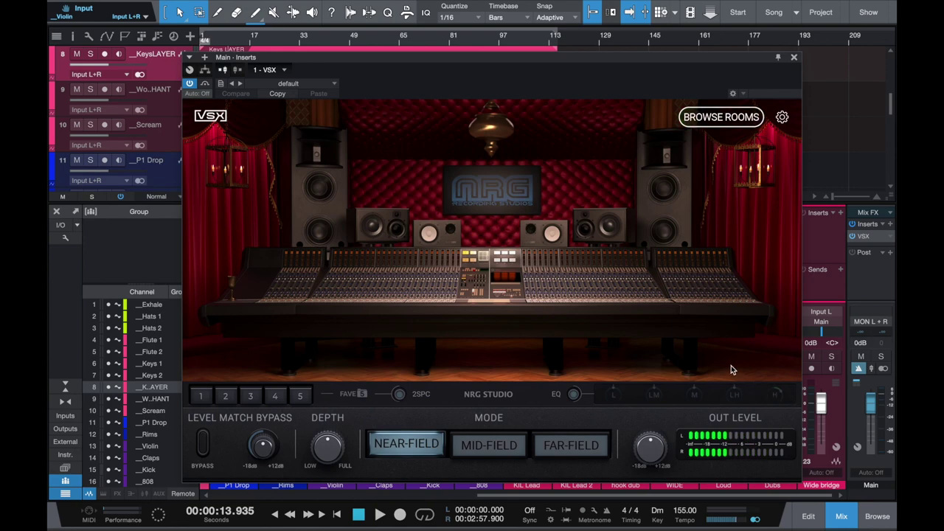
pyautogui.press('space')
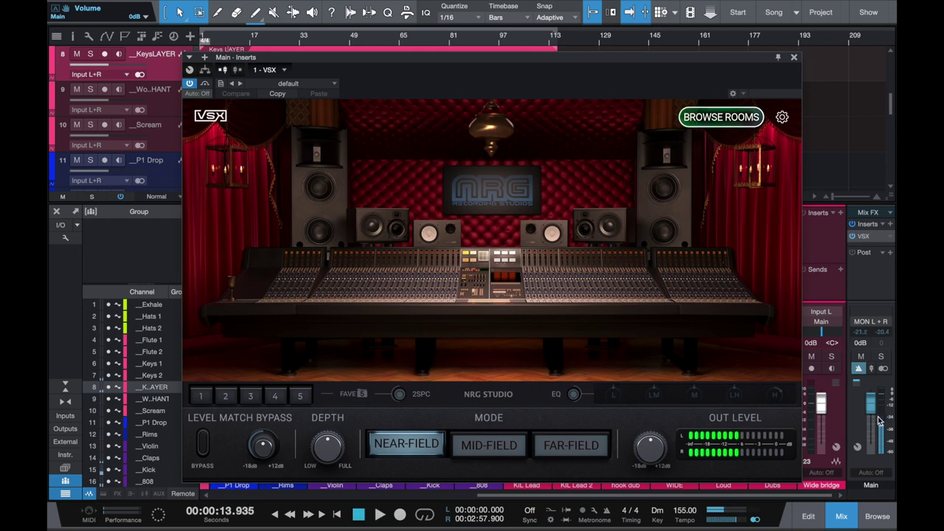
pyautogui.press('space')
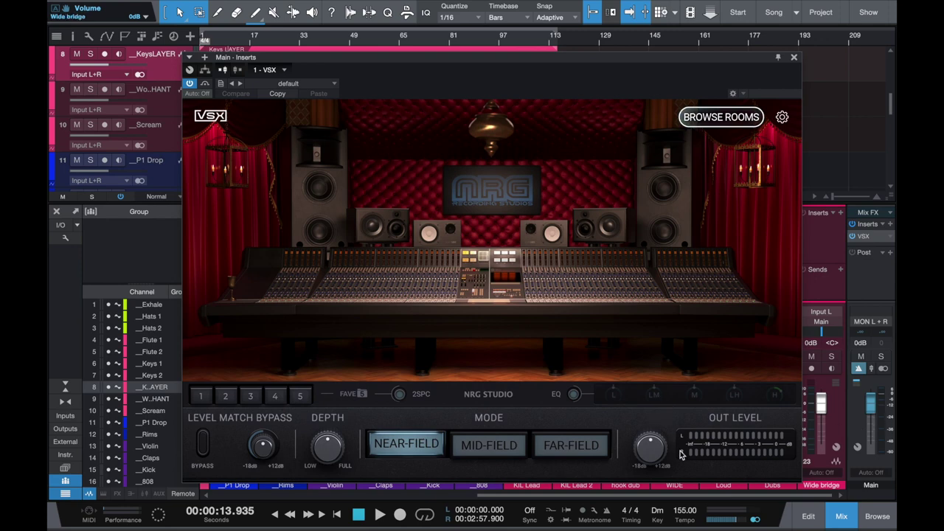
# Step: Toggle the VSX bypass on and off, and load favourite 1, Archon Studio, in Near-Field mode
pyautogui.click(205, 442)
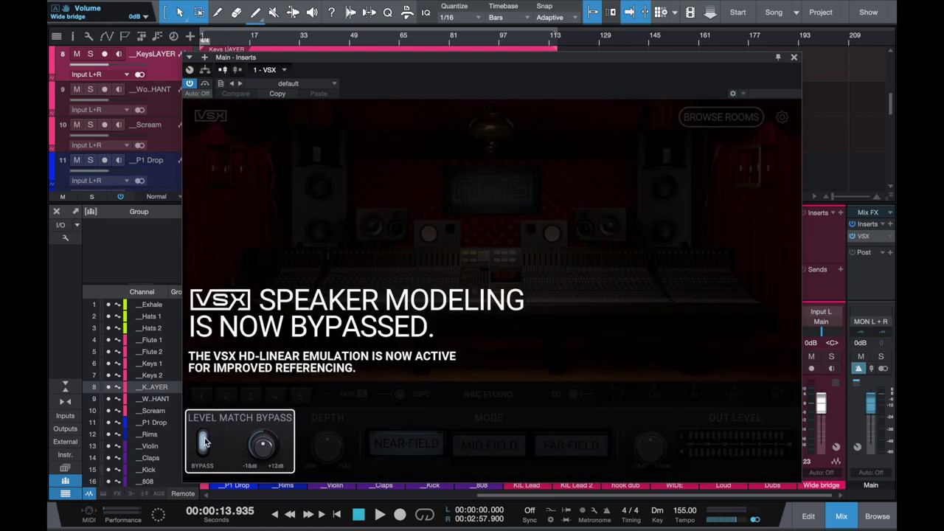
pyautogui.click(204, 442)
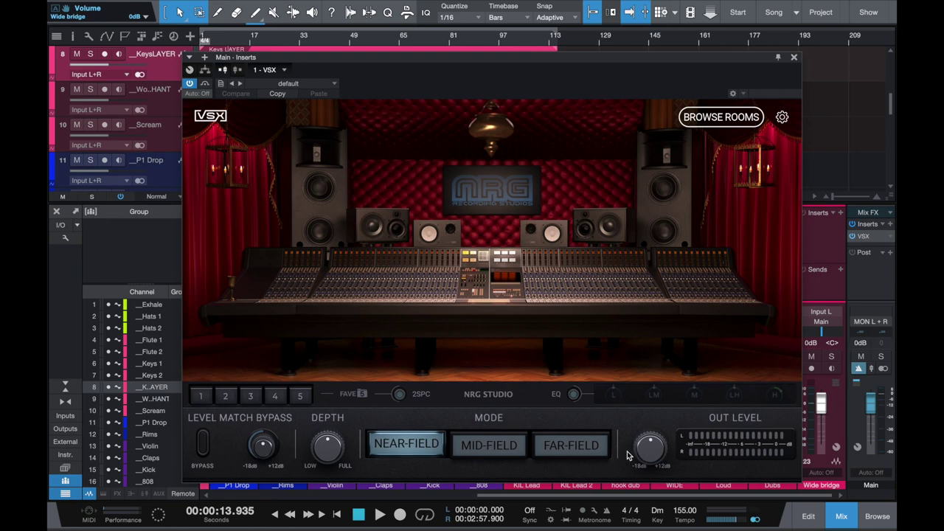
pyautogui.click(206, 401)
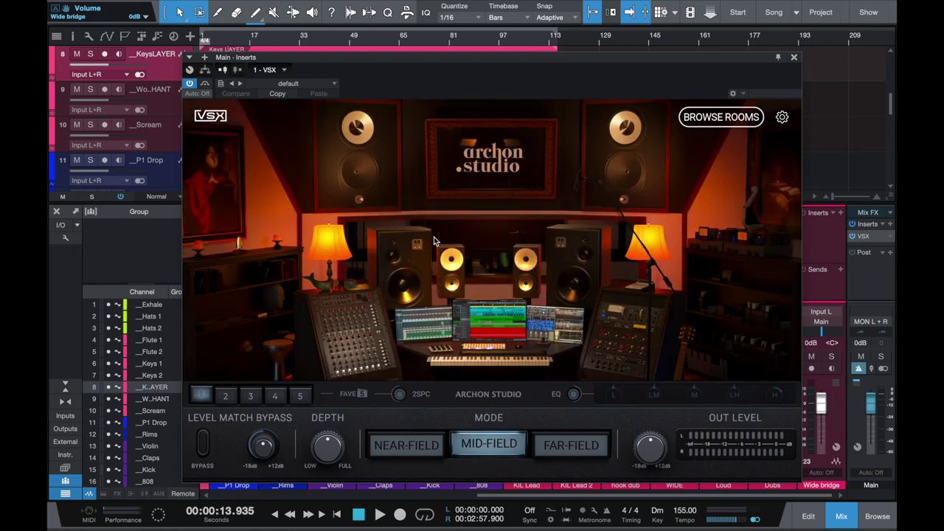
pyautogui.click(394, 446)
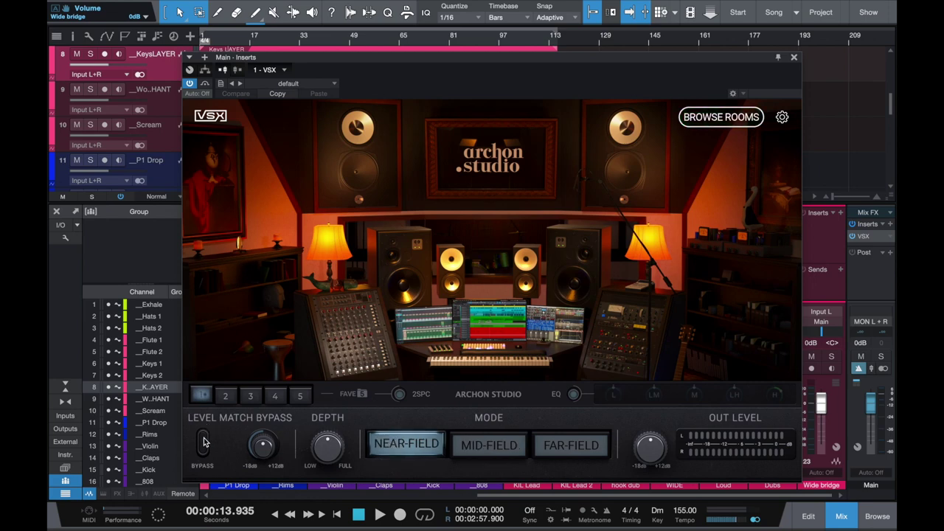
# Step: Bypass VSX speaker modeling, raise the Level Match Bypass gain during playback, and re-enable the modeling
pyautogui.click(204, 442)
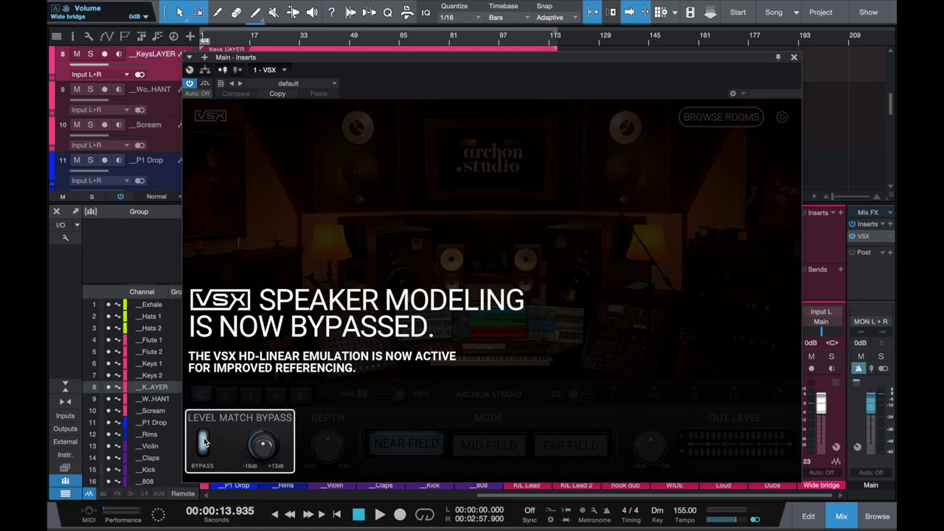
pyautogui.press('space')
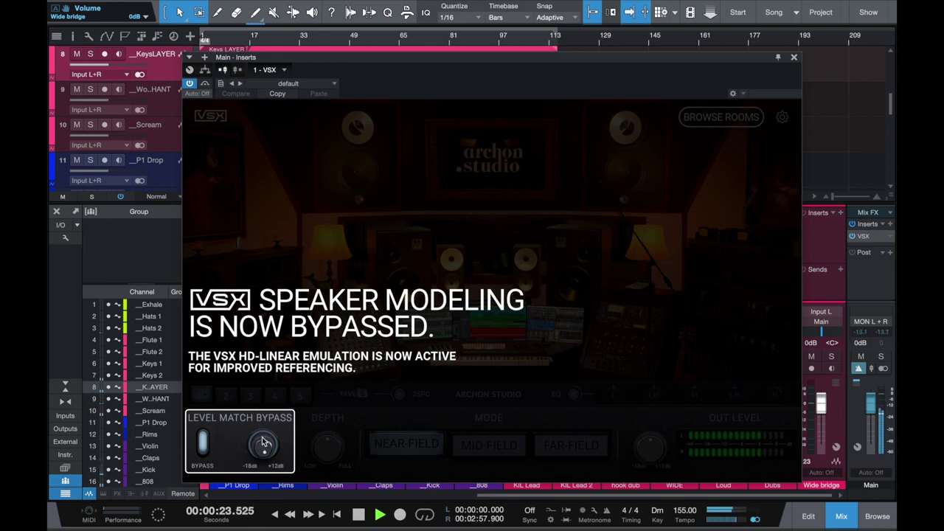
pyautogui.press('space')
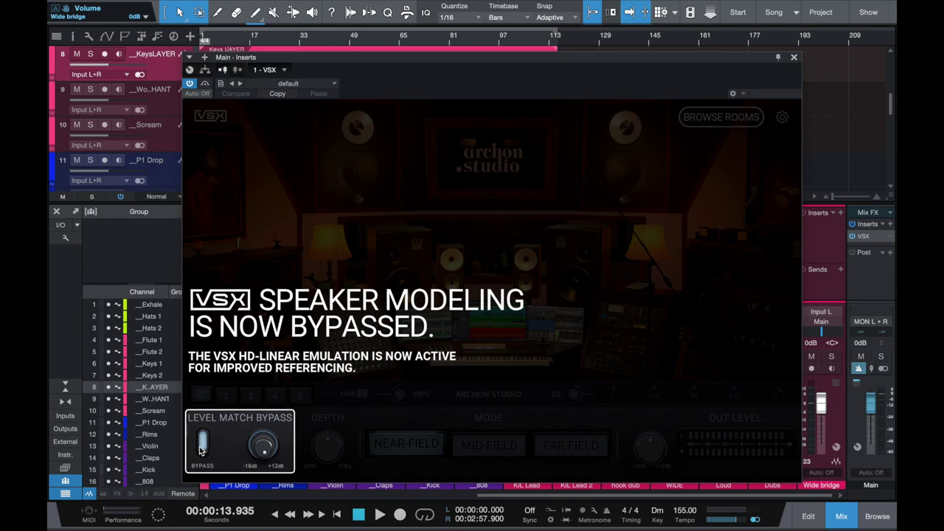
pyautogui.click(201, 445)
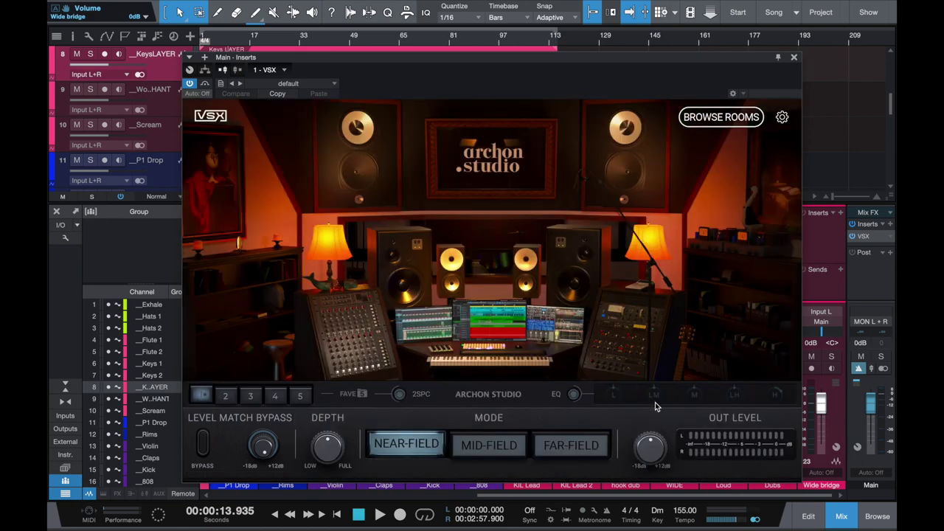
# Step: Raise the VSX output gain toward +12 dB while the song plays, and stop playback
pyautogui.press('space')
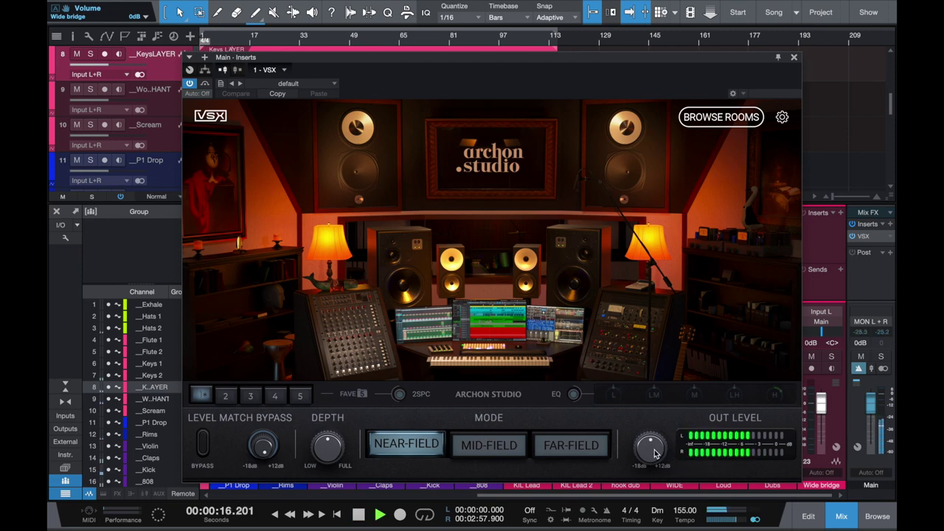
pyautogui.moveTo(658, 446); pyautogui.dragTo(654, 359)
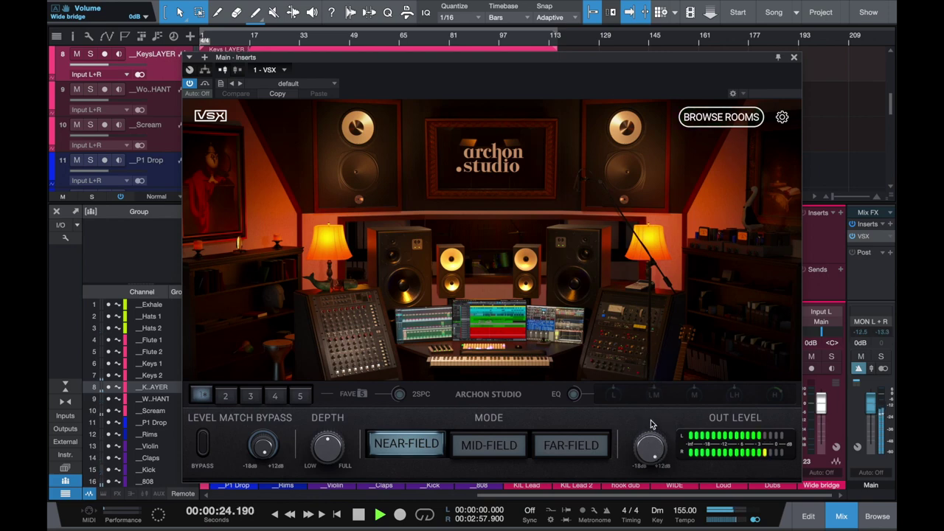
pyautogui.press('space')
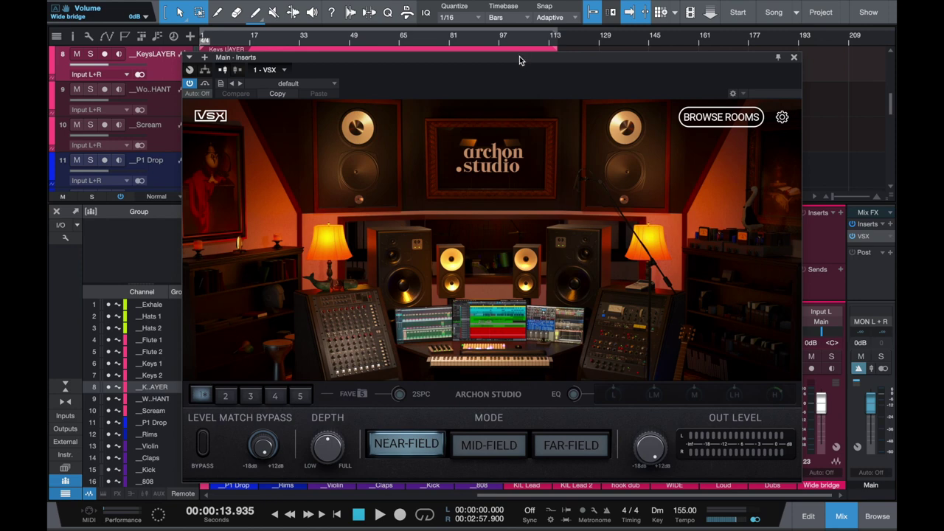
# Step: Shift the VSX window slightly and check the Auto Bypass on Export option in its settings
pyautogui.moveTo(520, 56); pyautogui.dragTo(528, 58)
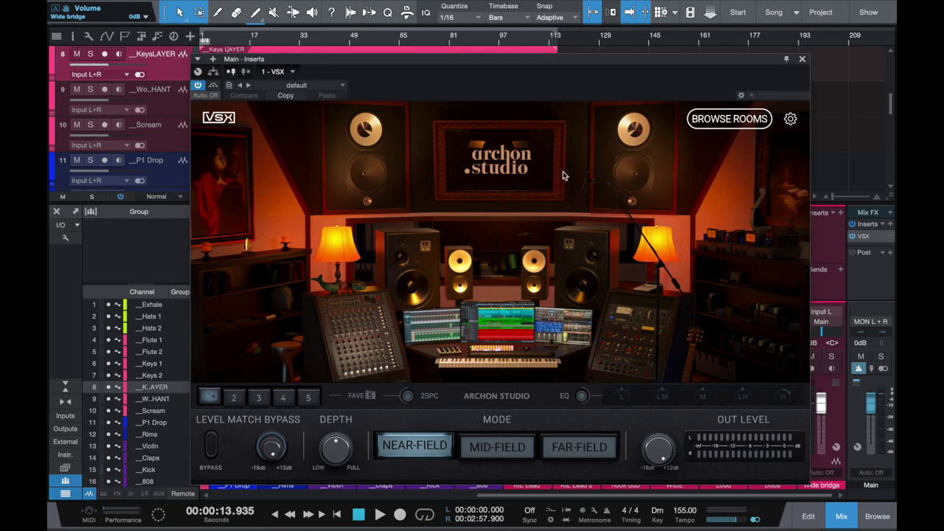
pyautogui.click(790, 119)
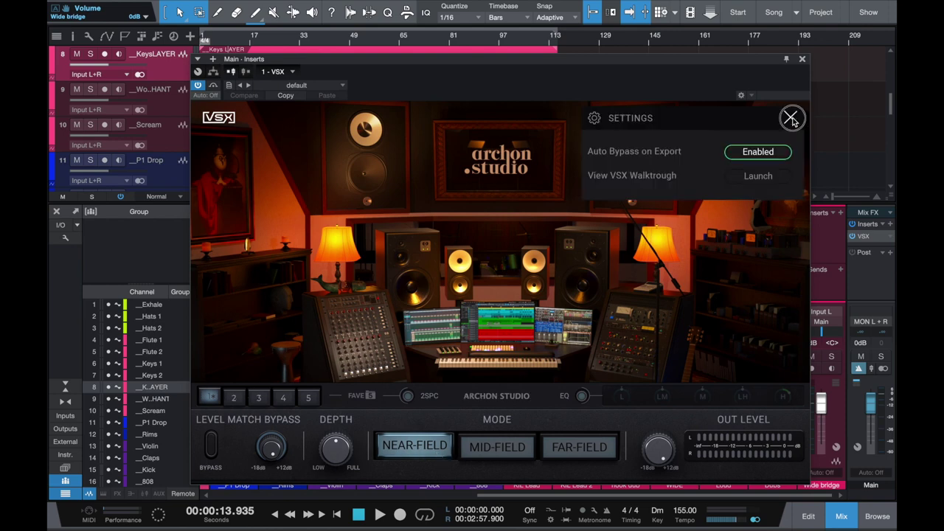
pyautogui.click(790, 117)
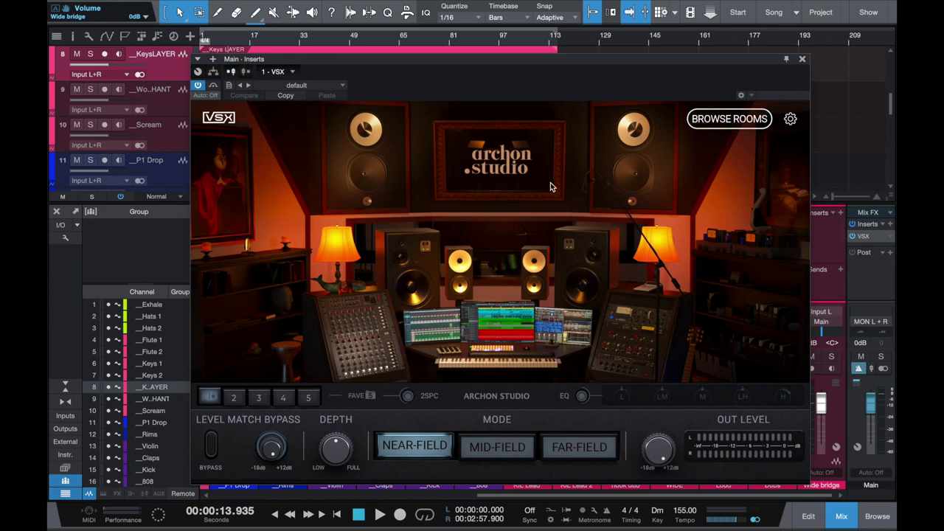
# Step: Recall VSX favourite 5, HD-Linear, and return to favourite 1, Archon Studio in Mid-Field mode
pyautogui.click(309, 397)
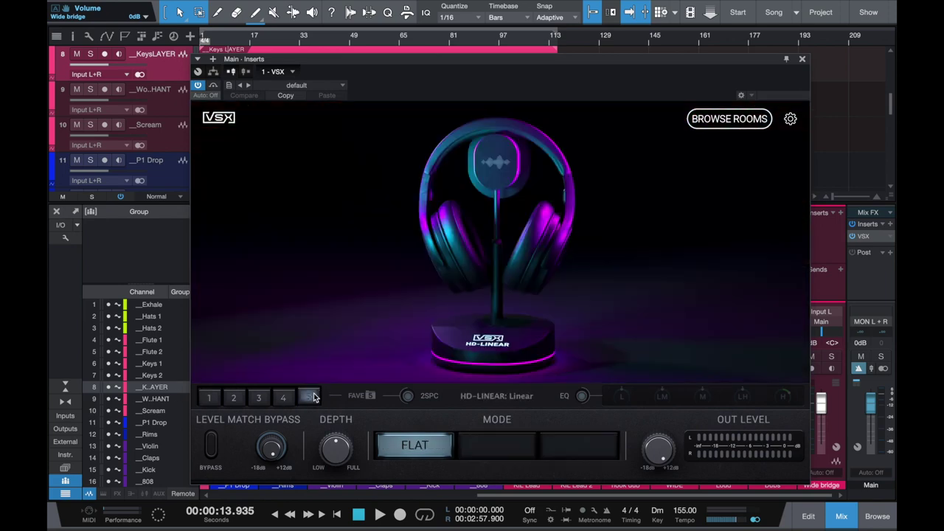
pyautogui.click(209, 397)
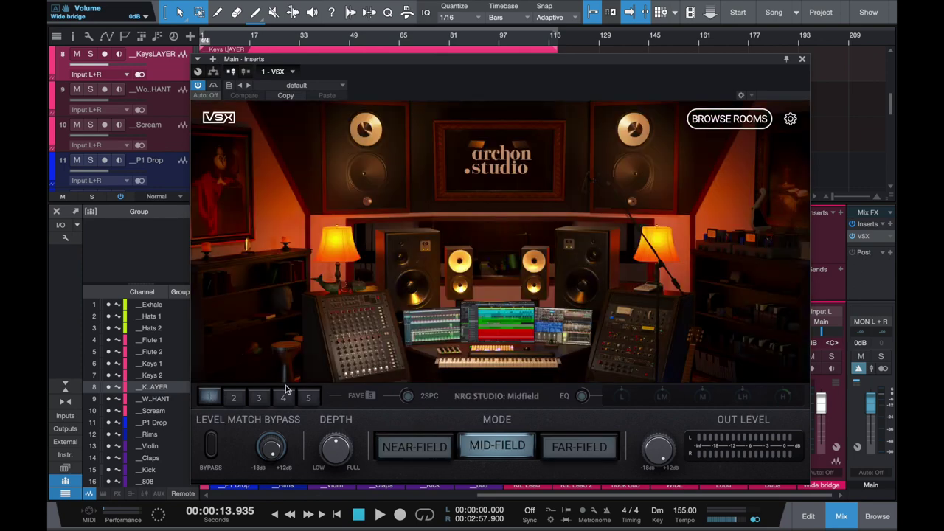
# Step: Browse the VSX room list across the studios, cars, club, Audiophile, Boombox and headphone models
pyautogui.click(731, 120)
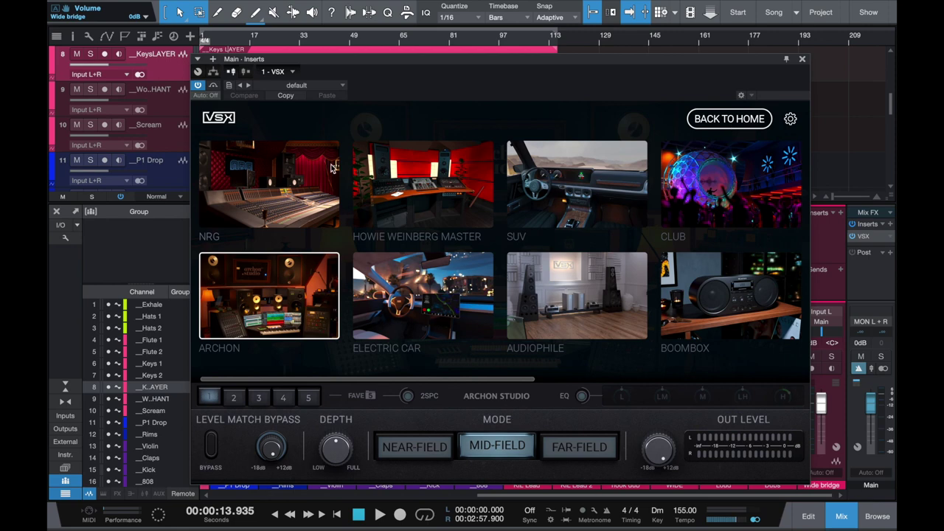
pyautogui.click(729, 119)
pyautogui.click(704, 118)
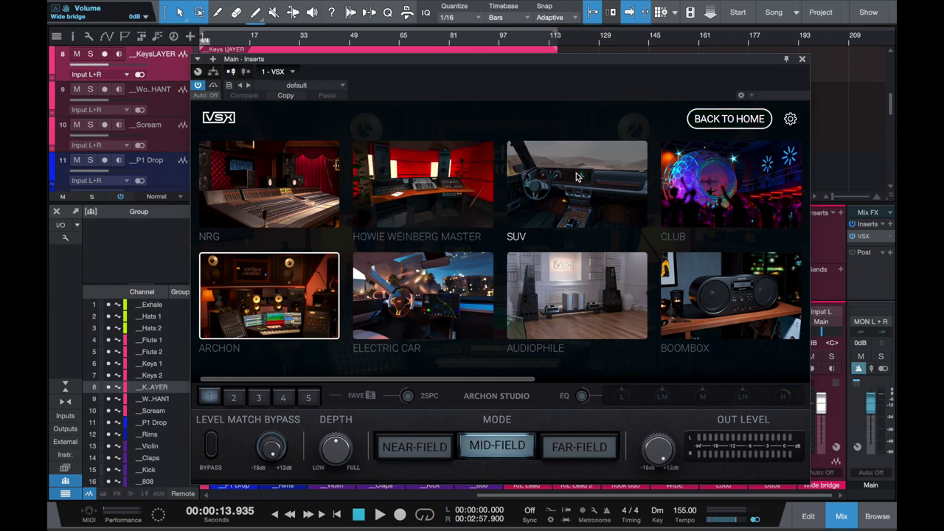
pyautogui.hscroll(3, 587, 295)
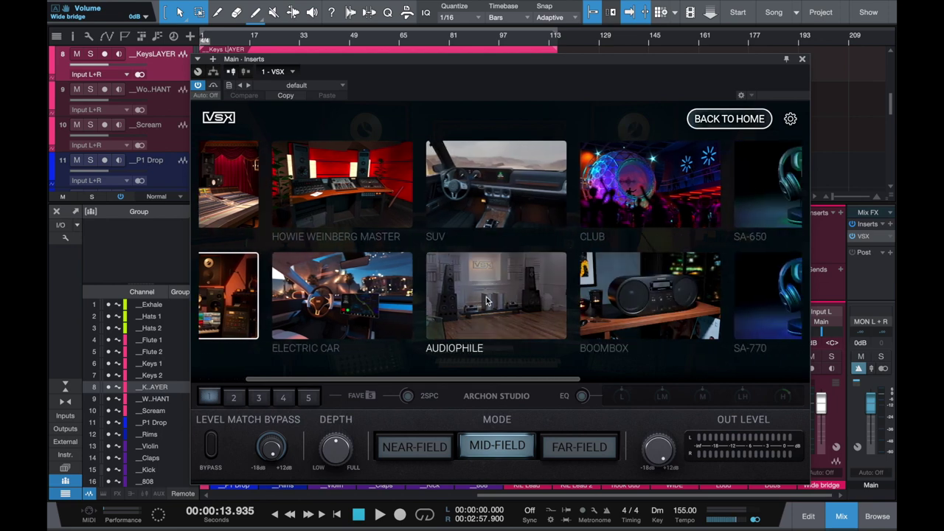
pyautogui.hscroll(4, 486, 300)
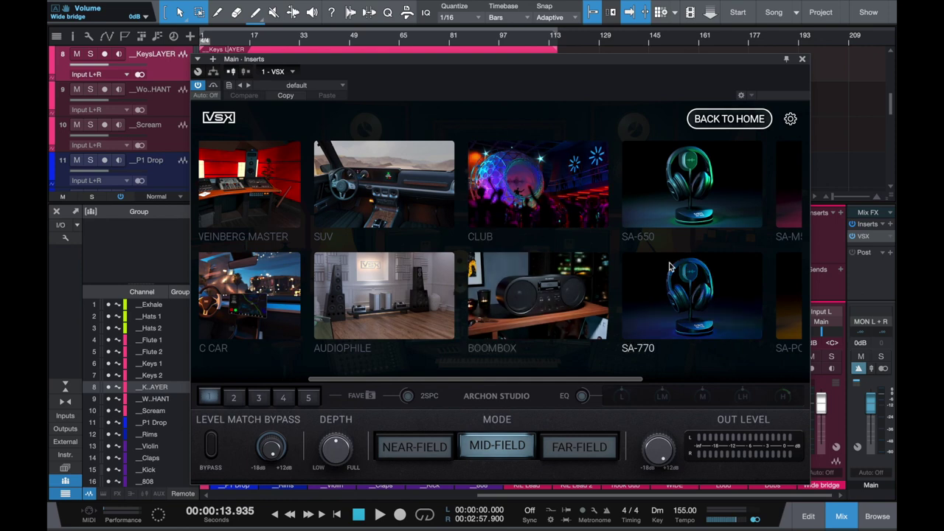
pyautogui.hscroll(7, 708, 236)
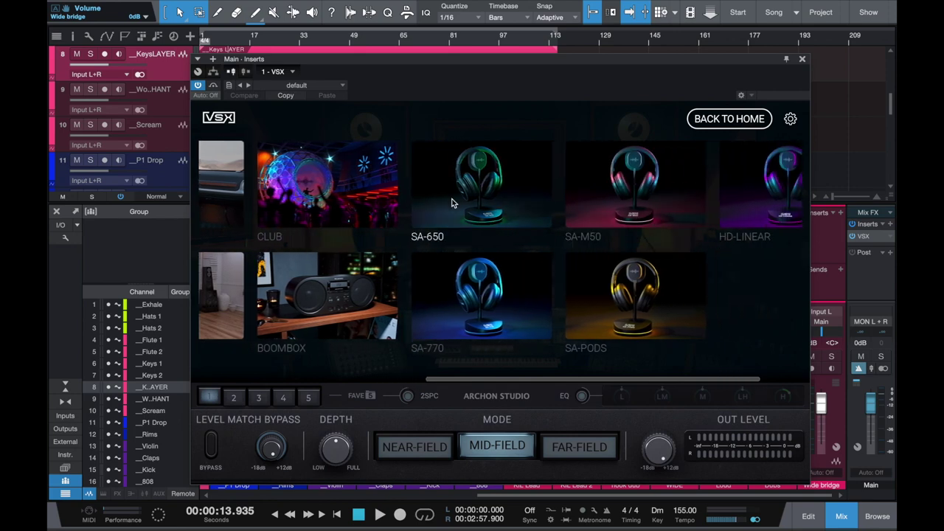
# Step: Try the SA-PODS headphone model and then HD-Linear from the VSX room list
pyautogui.hscroll(2, 453, 204)
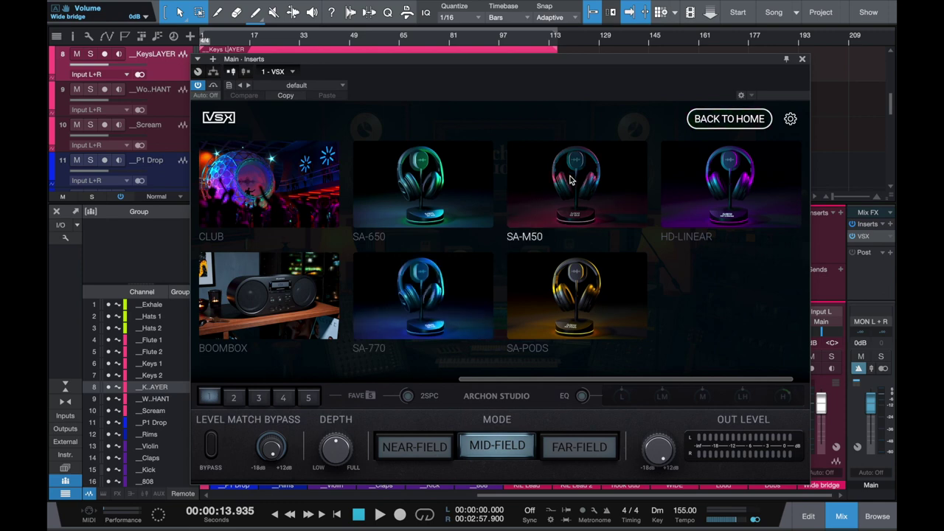
pyautogui.click(555, 326)
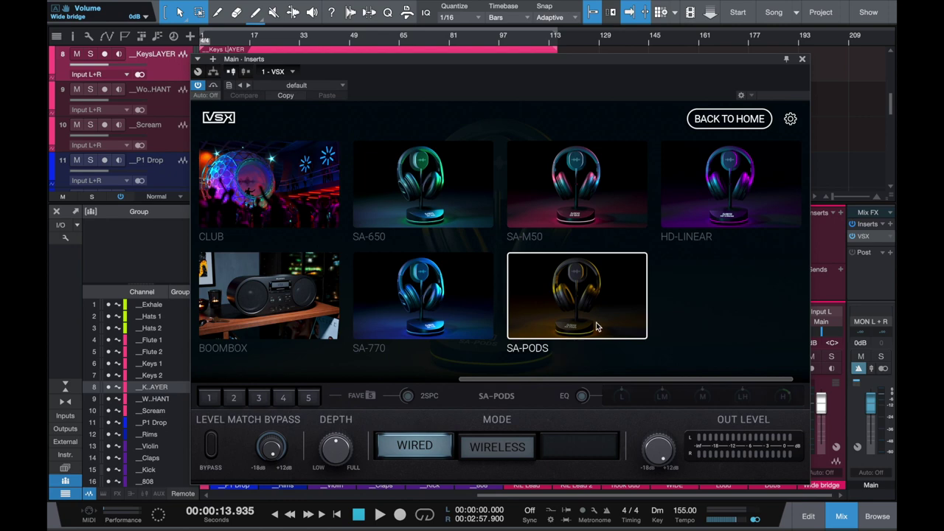
pyautogui.hscroll(1, 700, 244)
pyautogui.click(696, 174)
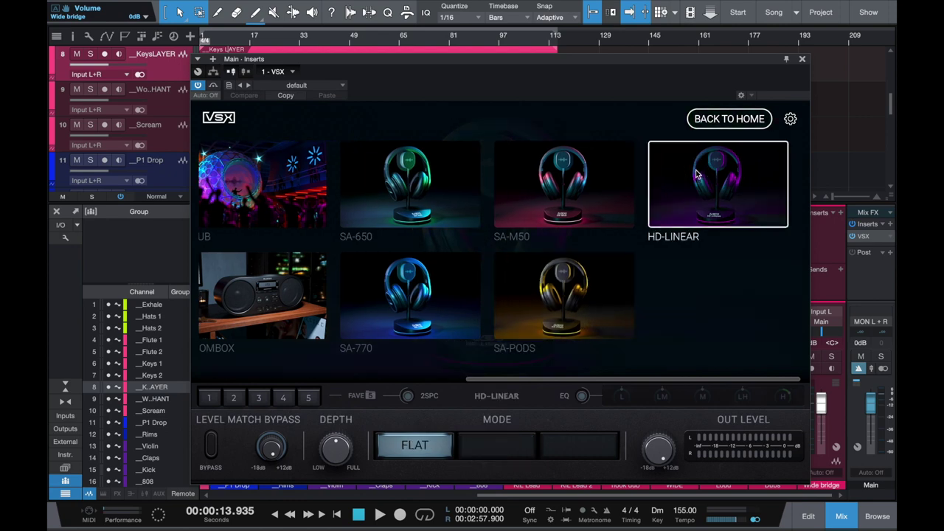
# Step: Load the Club room from the VSX room list and save it to favourite 5
pyautogui.hscroll(-5, 618, 301)
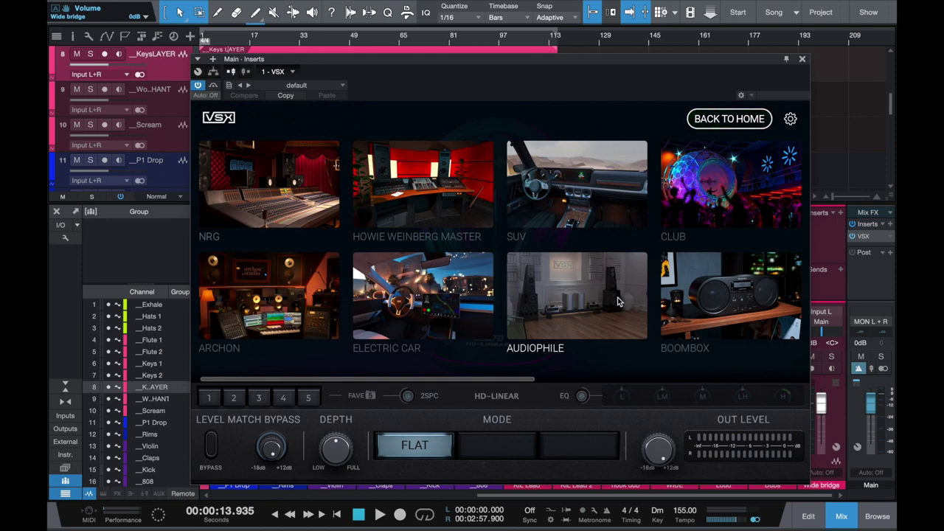
pyautogui.hscroll(5, 555, 200)
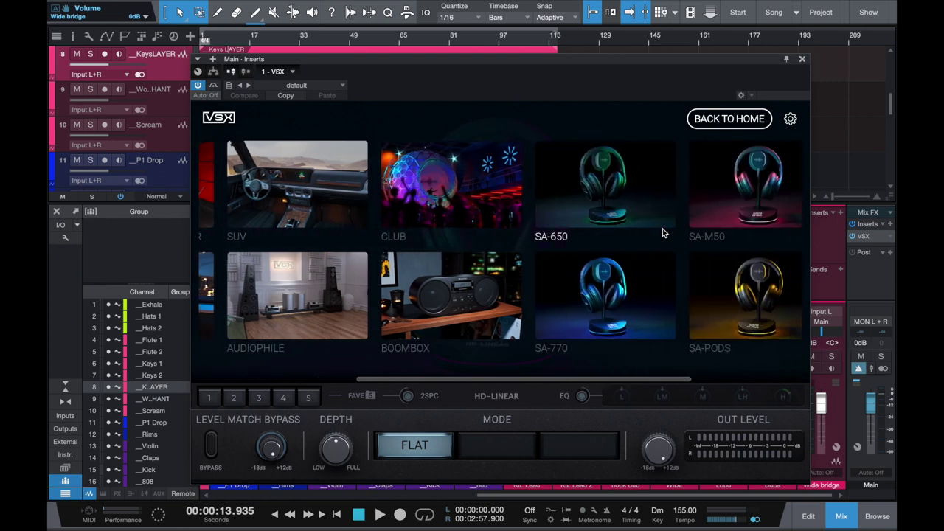
pyautogui.click(555, 201)
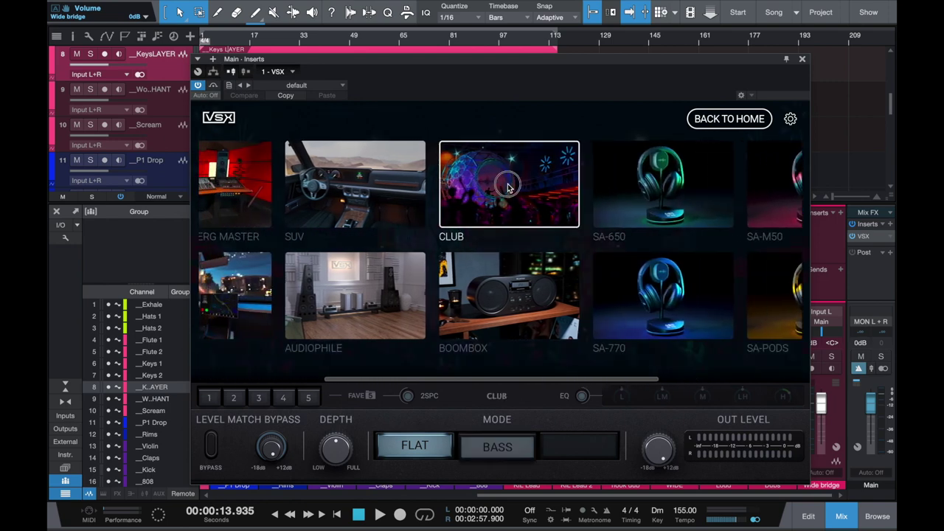
pyautogui.click(308, 400)
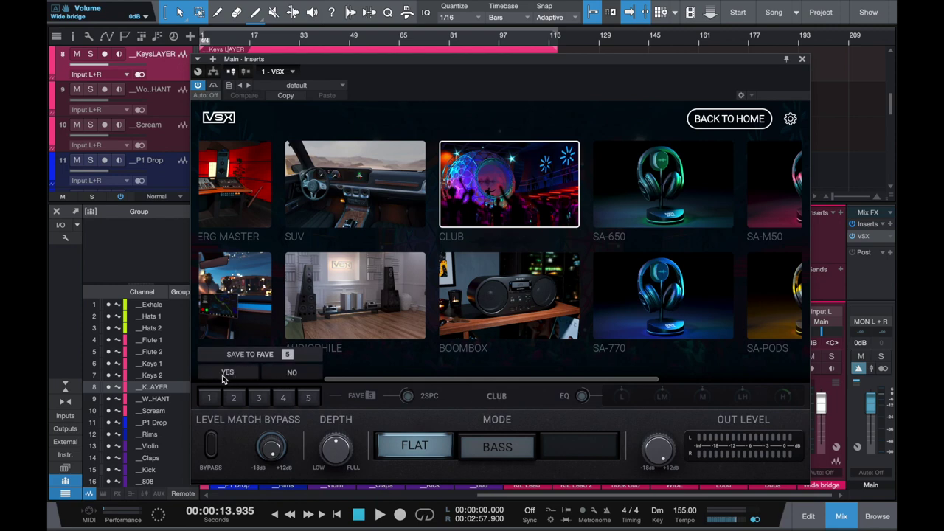
pyautogui.click(226, 373)
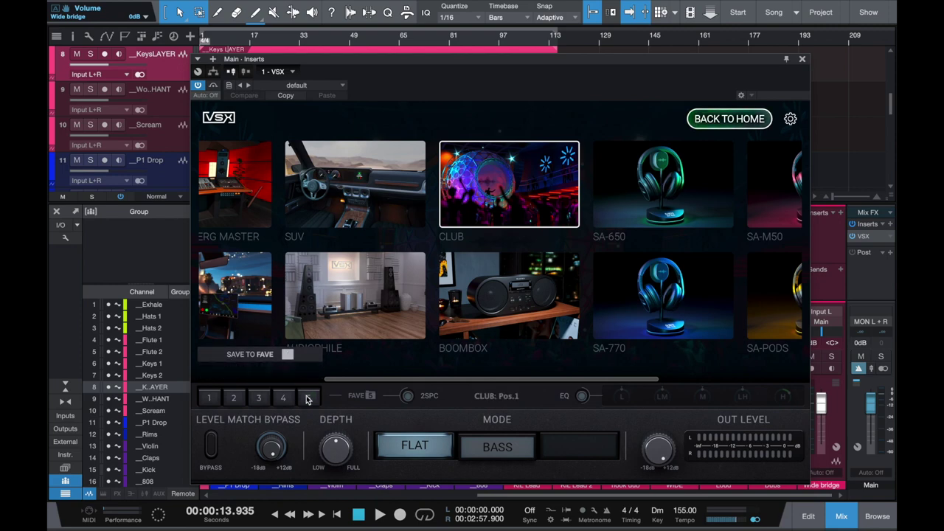
# Step: Return to the VSX home view and check favourites 4, 3 and 5 against favourite 1, ending on Archon Studio
pyautogui.click(283, 397)
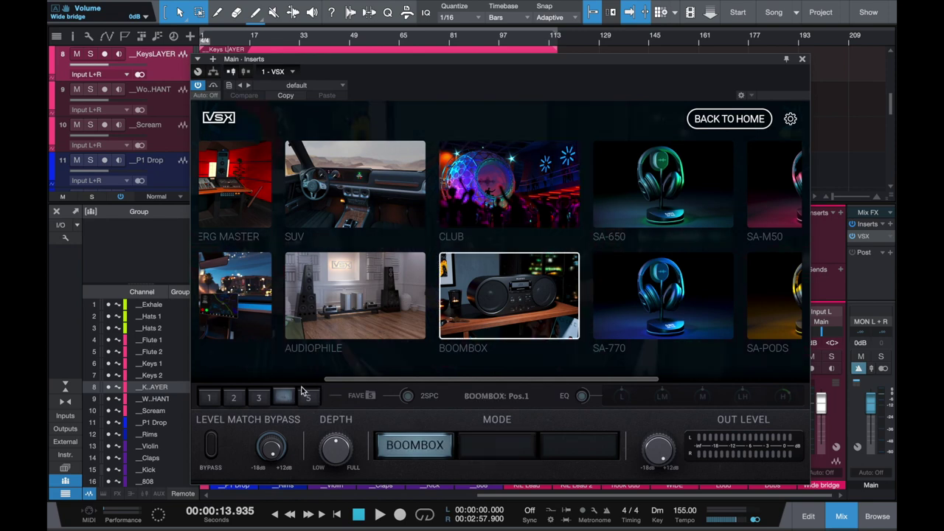
pyautogui.click(751, 120)
pyautogui.click(259, 397)
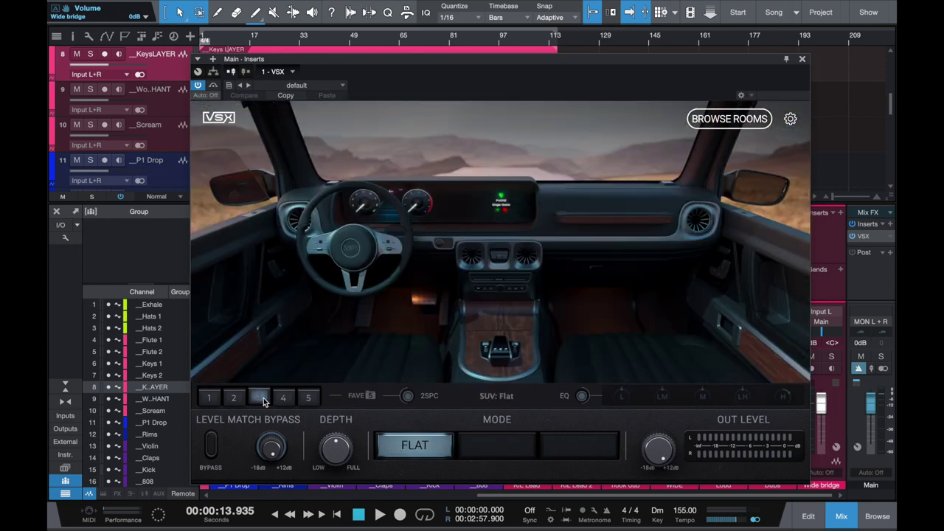
pyautogui.click(210, 397)
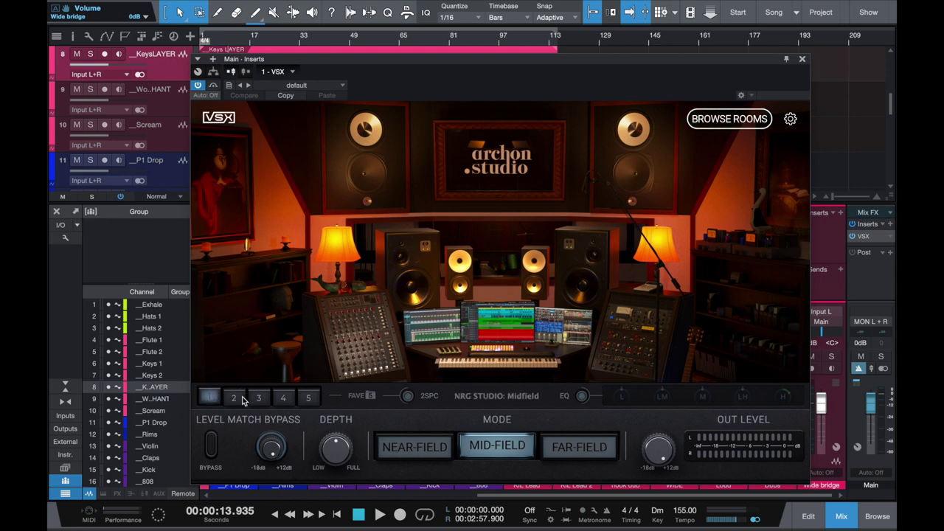
pyautogui.click(309, 400)
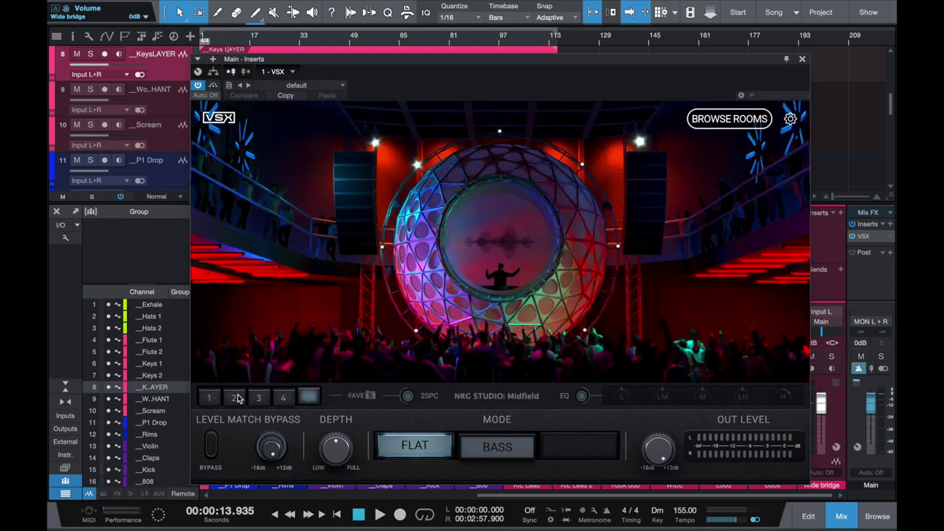
pyautogui.click(215, 397)
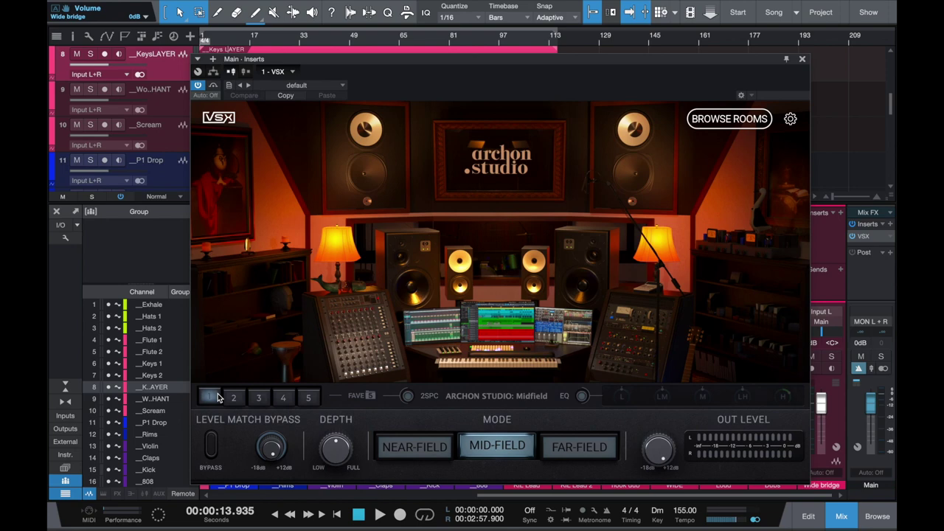
# Step: Audition the song in the Club room on favourite 5, trying Bass mode before returning to Flat
pyautogui.click(307, 399)
pyautogui.press('space')
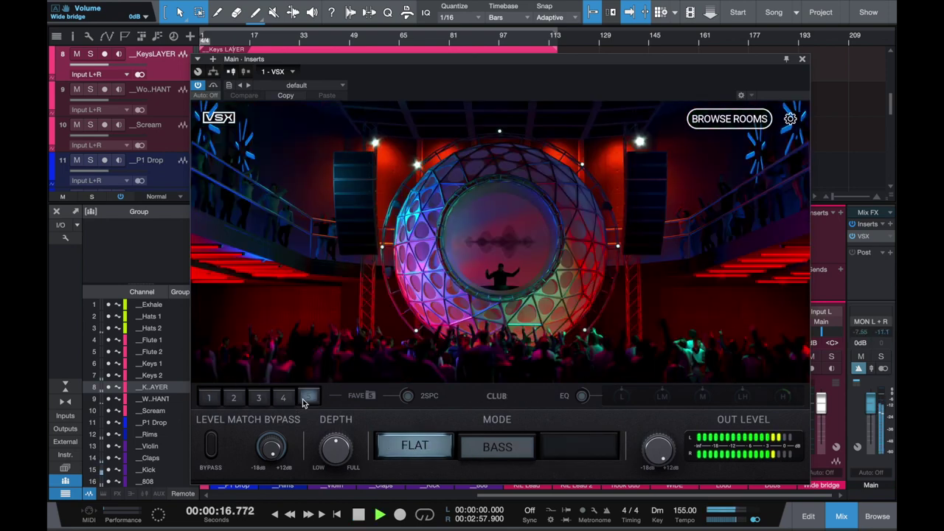
pyautogui.click(483, 450)
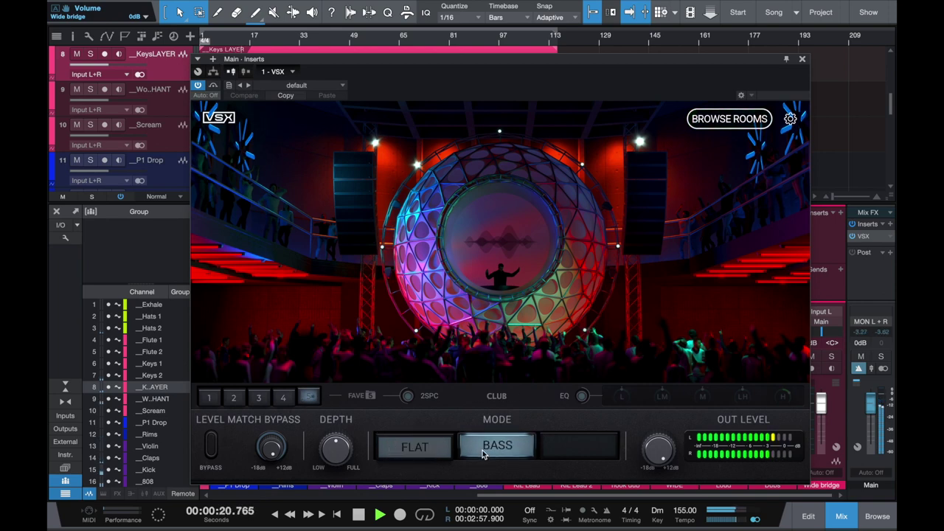
pyautogui.press('space')
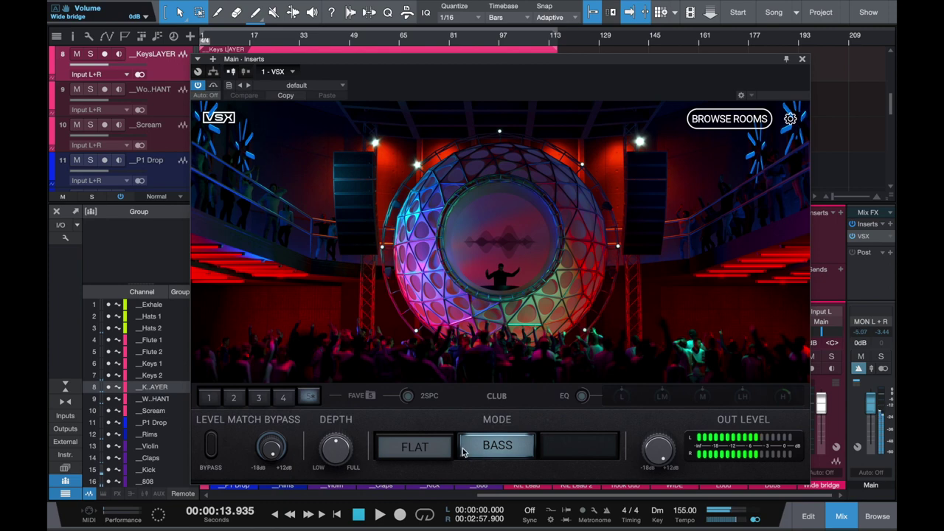
pyautogui.click(415, 446)
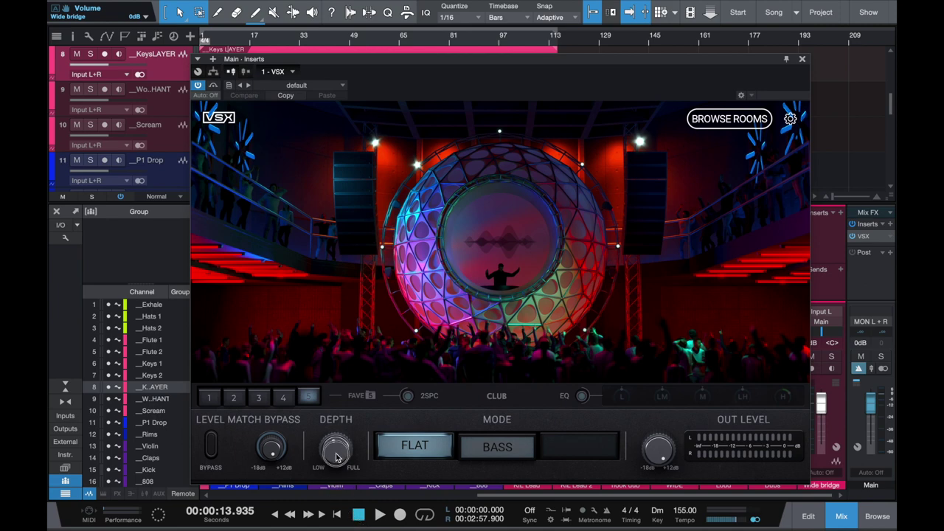
# Step: Recall favourite 1, Archon Studio, switch it to Far-Field mode and turn the VSX depth down toward Low
pyautogui.moveTo(338, 452); pyautogui.dragTo(339, 451)
pyautogui.click(209, 397)
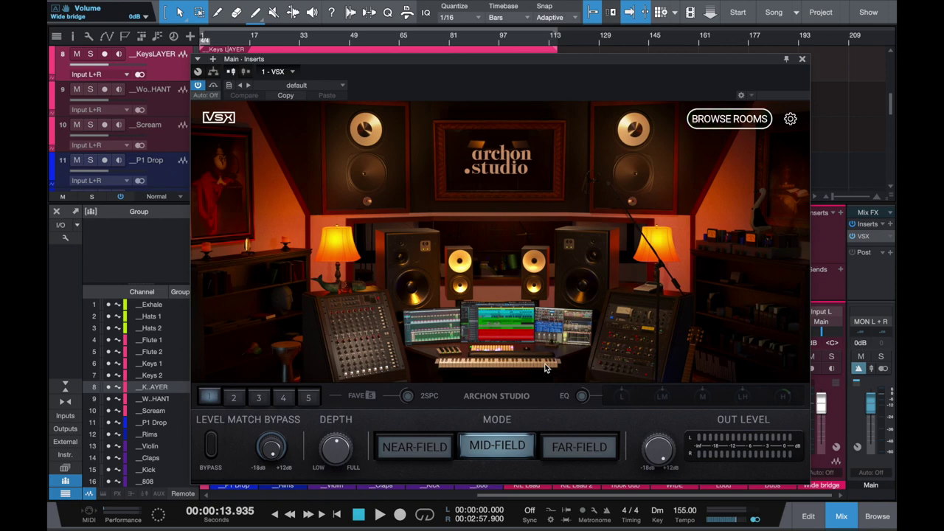
pyautogui.click(566, 451)
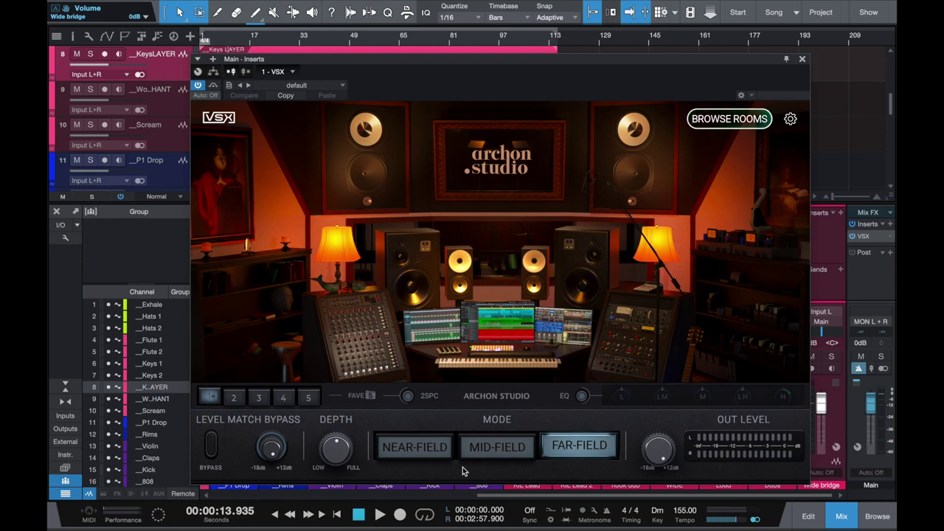
pyautogui.moveTo(341, 443); pyautogui.dragTo(336, 469)
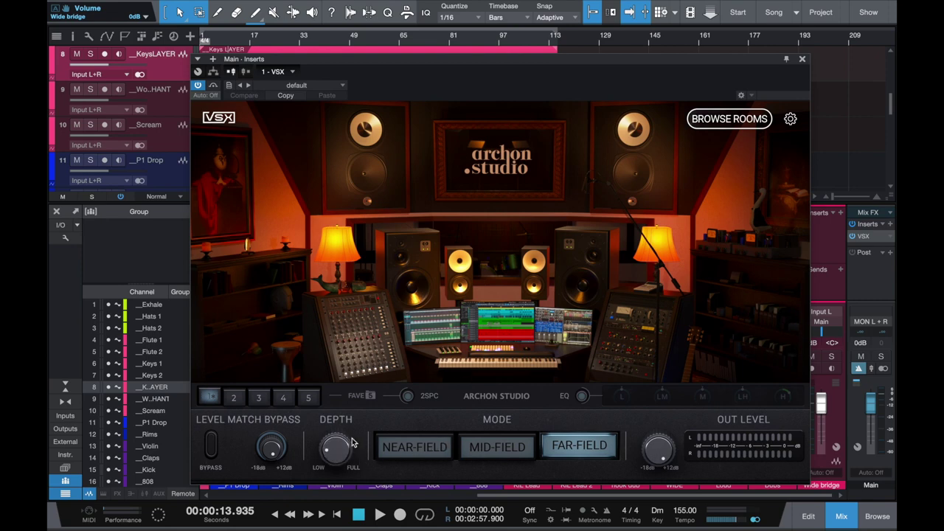
# Step: Play the song briefly in Archon Studio's Near-Field mode, and compare Mid-Field with Near-Field while playback is stopped
pyautogui.click(414, 452)
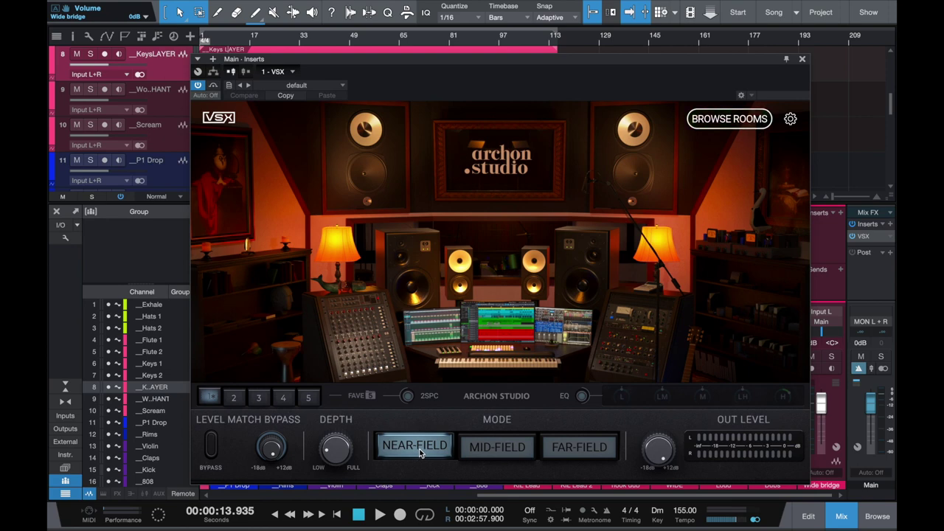
pyautogui.press('space')
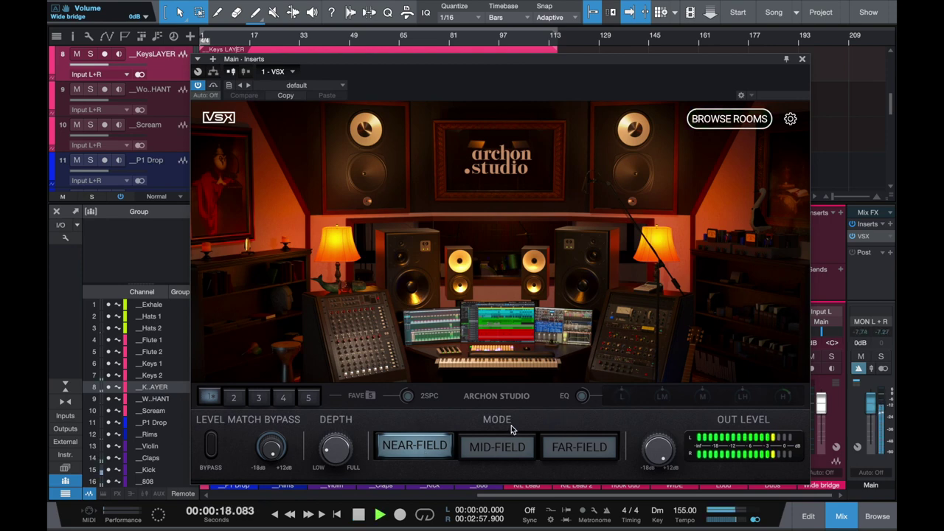
pyautogui.press('space')
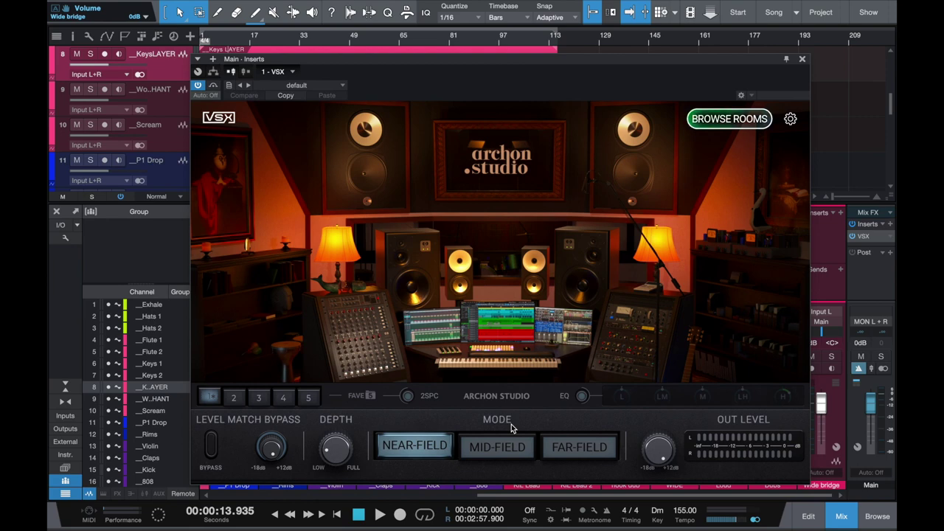
pyautogui.click(496, 446)
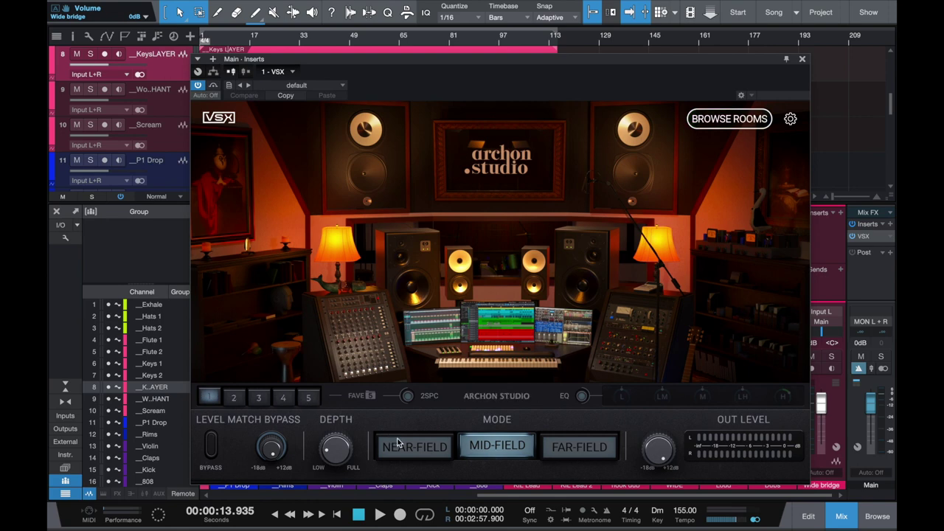
pyautogui.click(402, 446)
# Step: Switch back and forth between favourite 2, NRG, and favourite 1, Archon Studio, ending on Archon Studio
pyautogui.click(233, 397)
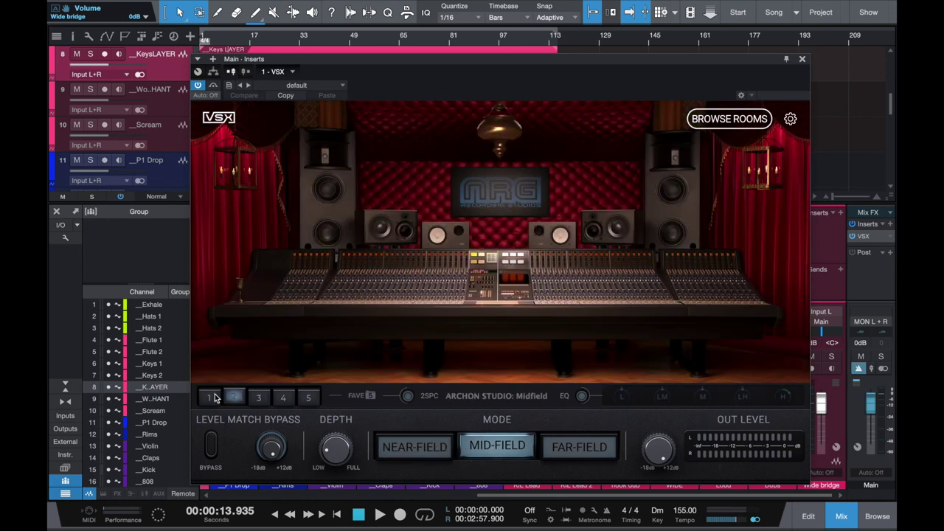
pyautogui.click(209, 397)
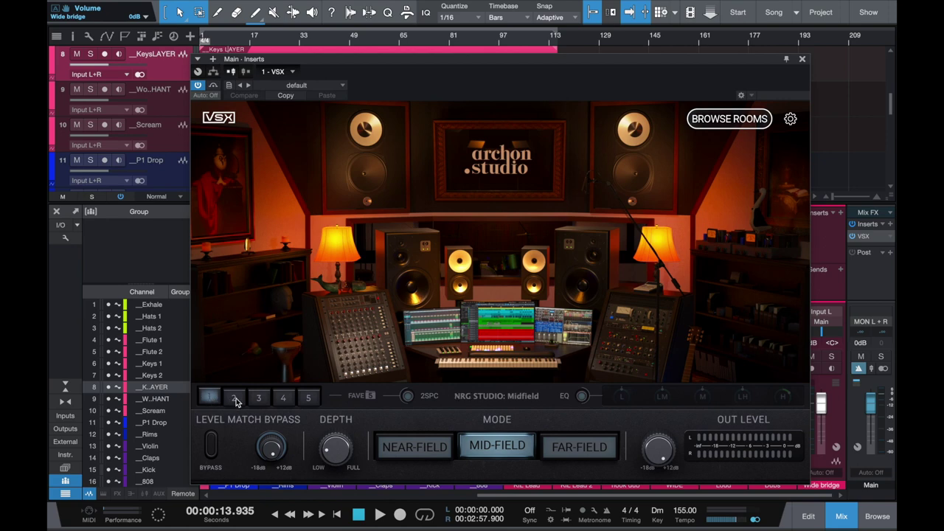
pyautogui.click(236, 398)
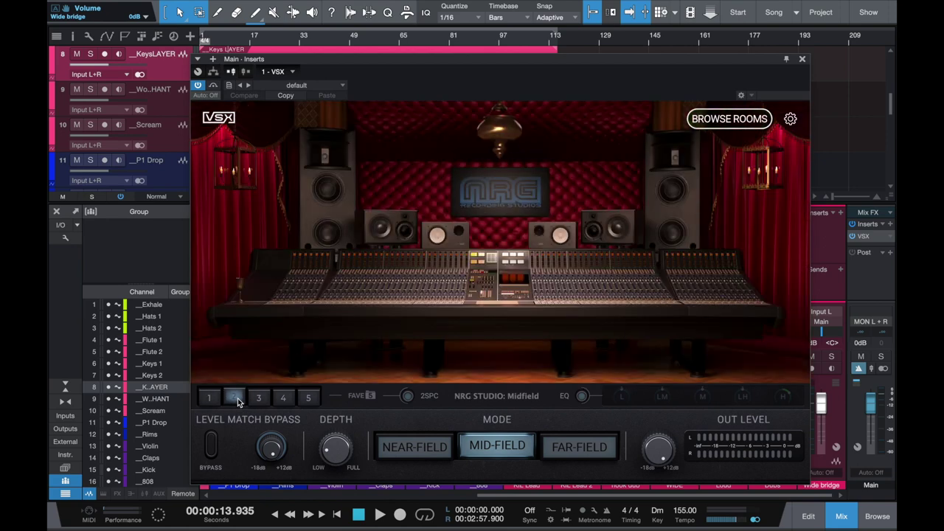
pyautogui.click(218, 398)
pyautogui.click(227, 398)
pyautogui.click(227, 398)
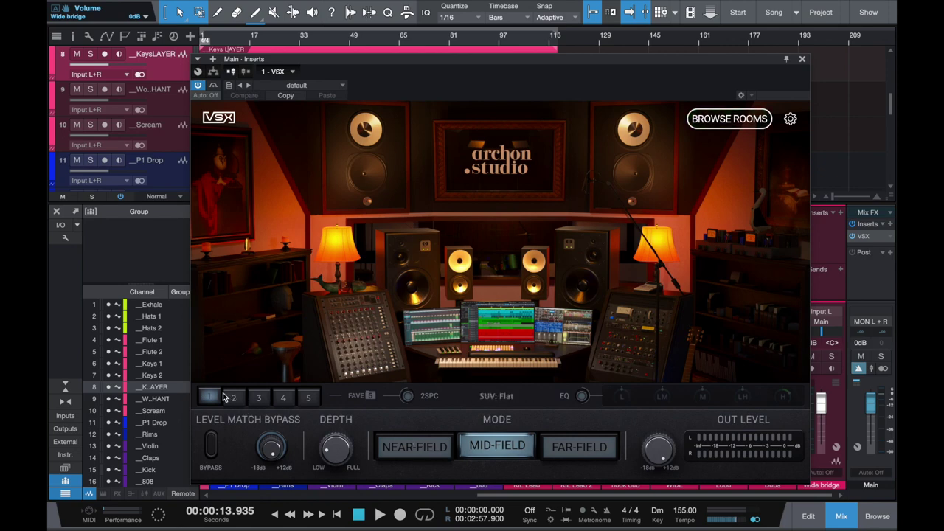
# Step: Switch Archon Studio to Near-Field and back to Mid-Field, and play a short passage of the song in Mid-Field
pyautogui.click(385, 445)
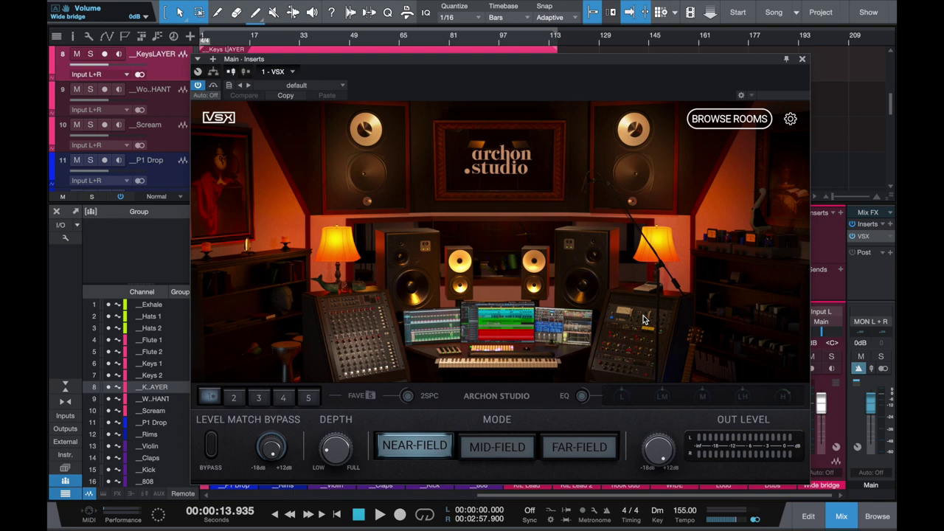
pyautogui.click(477, 452)
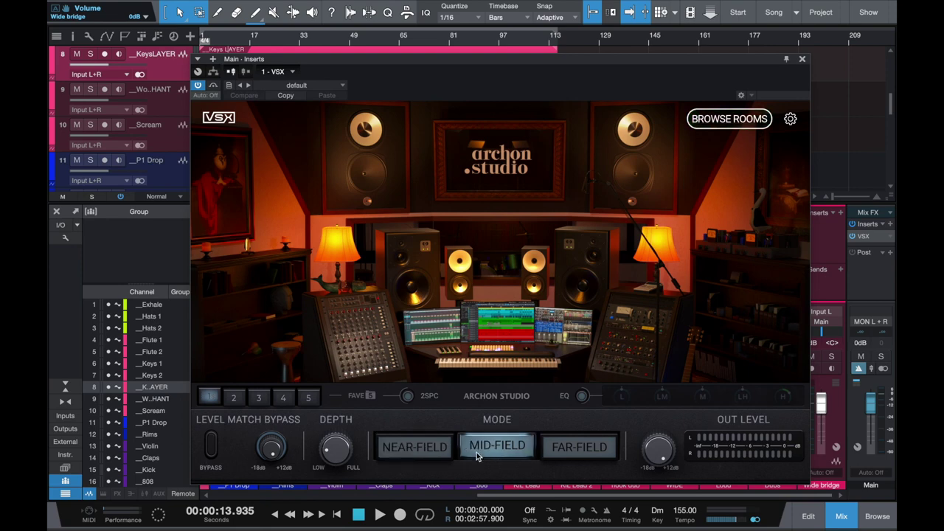
pyautogui.press('space')
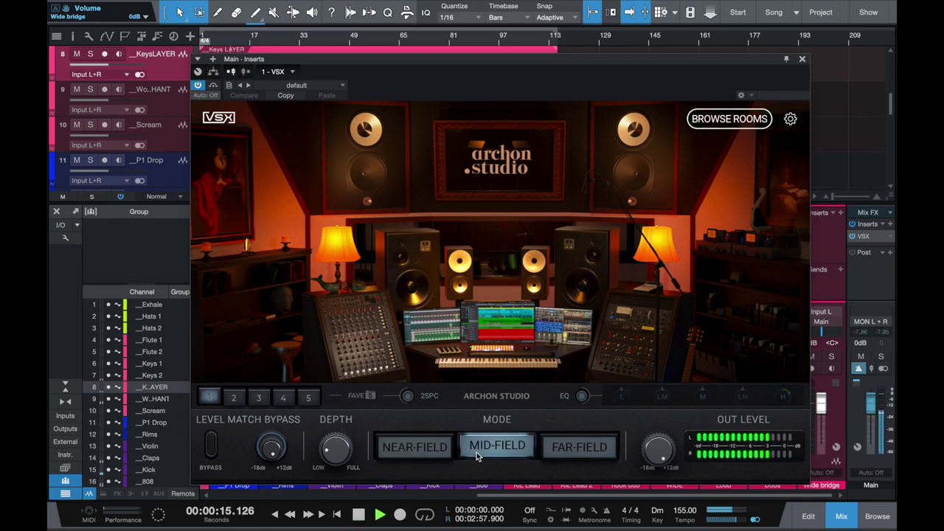
pyautogui.press('space')
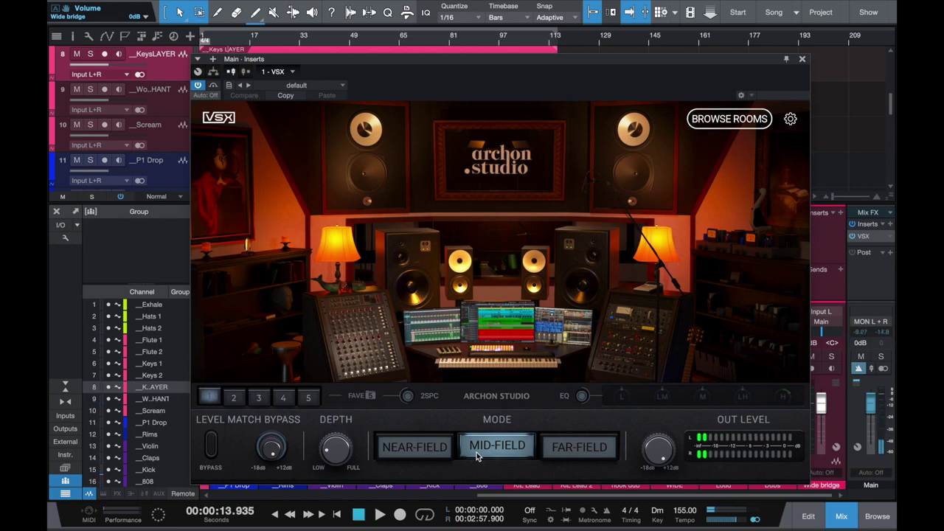
# Step: Step Archon Studio through its Near-Field and Mid-Field modes to Far-Field with playback stopped
pyautogui.click(430, 450)
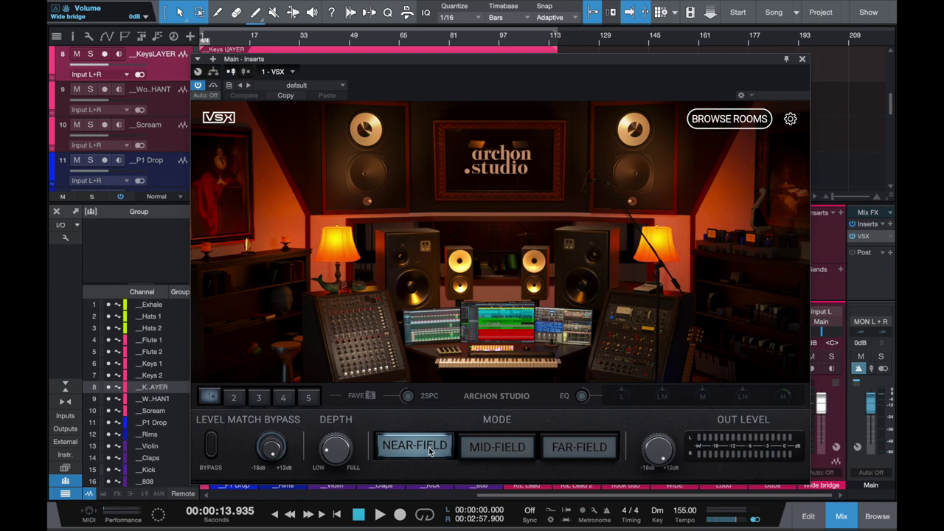
pyautogui.click(484, 448)
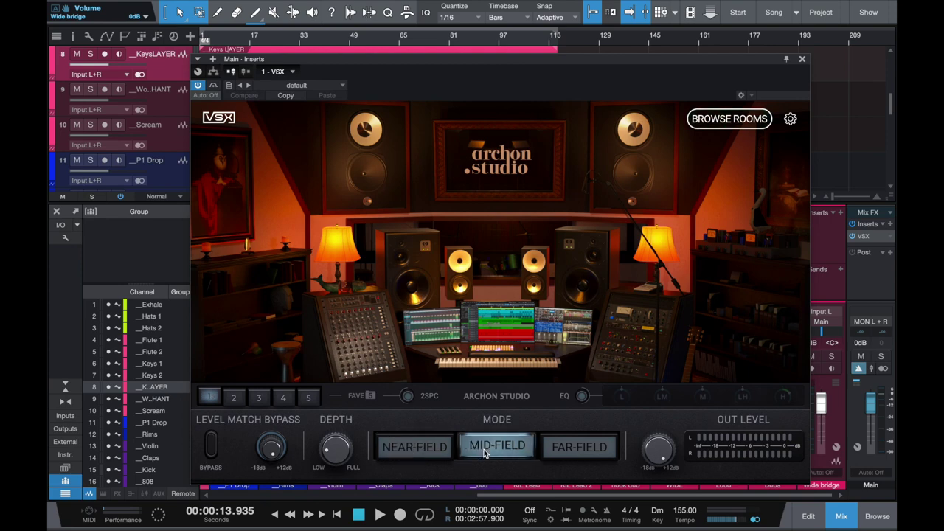
pyautogui.click(576, 449)
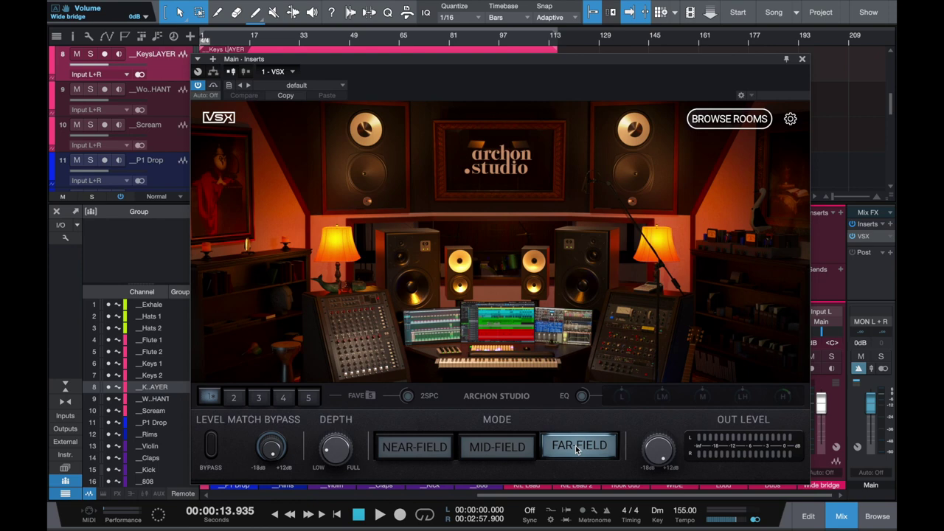
# Step: Switch Archon Studio to Near-Field, to Mid-Field and back to Near-Field with playback stopped
pyautogui.click(426, 461)
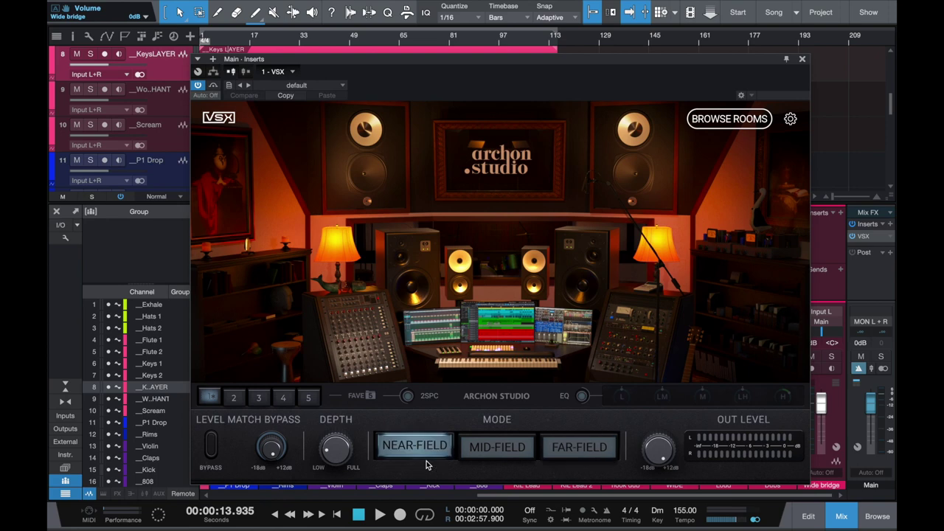
pyautogui.click(504, 455)
pyautogui.click(422, 446)
# Step: Recall favourite 2, NRG Studio, and compare its Near-Field, Mid-Field and Far-Field modes, ending on Mid-Field
pyautogui.click(234, 399)
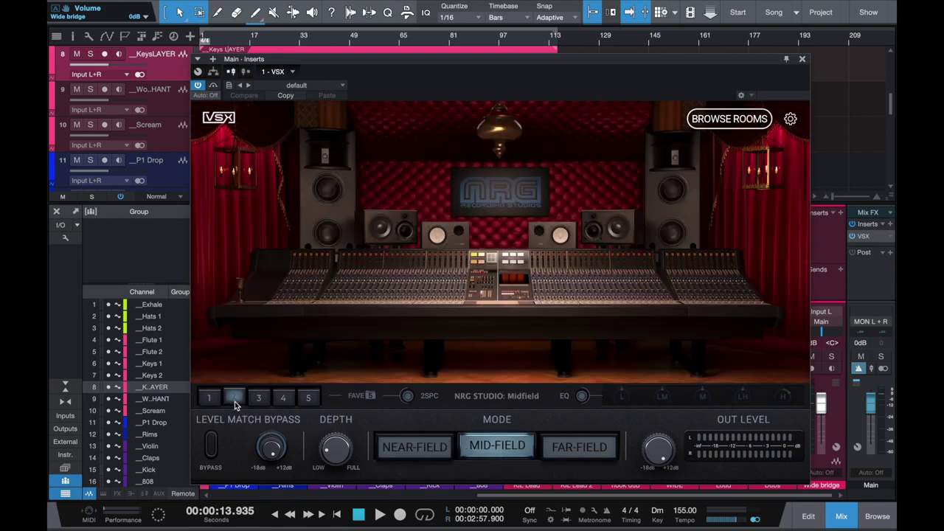
pyautogui.click(416, 454)
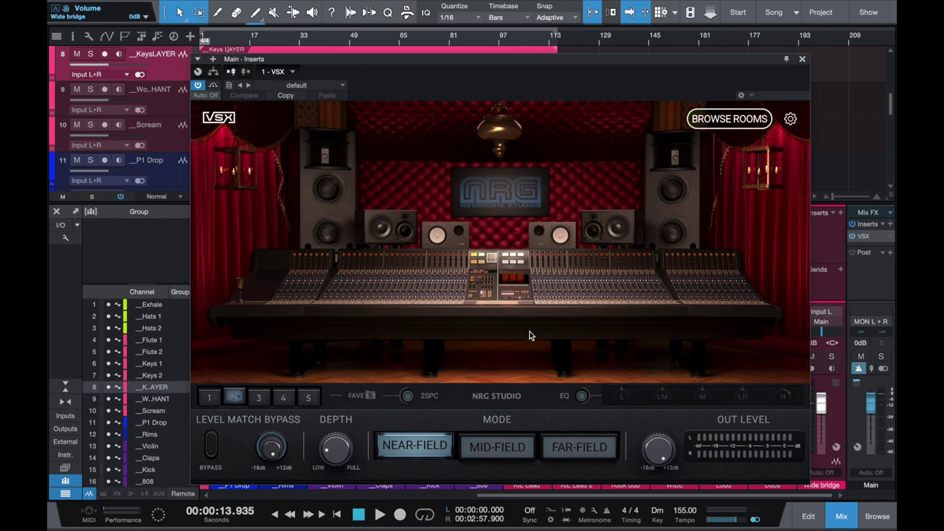
pyautogui.click(507, 440)
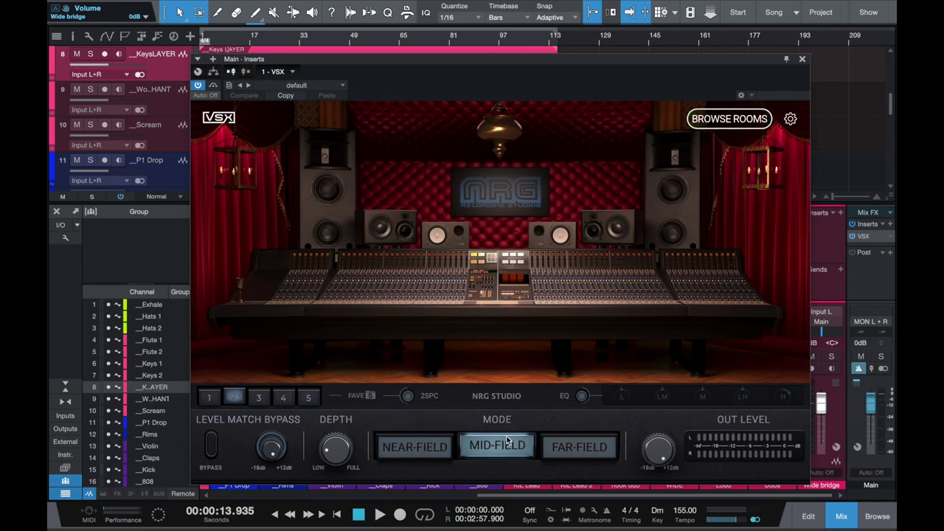
pyautogui.click(575, 454)
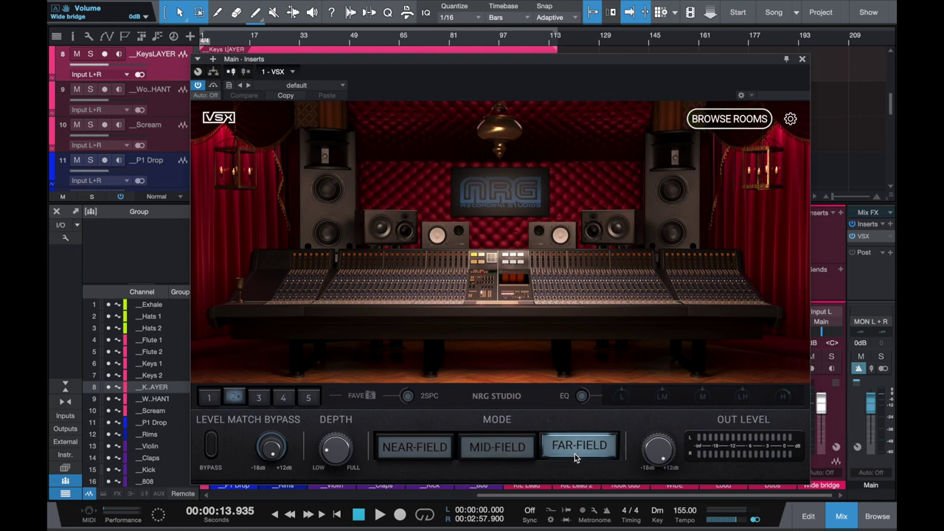
pyautogui.click(499, 452)
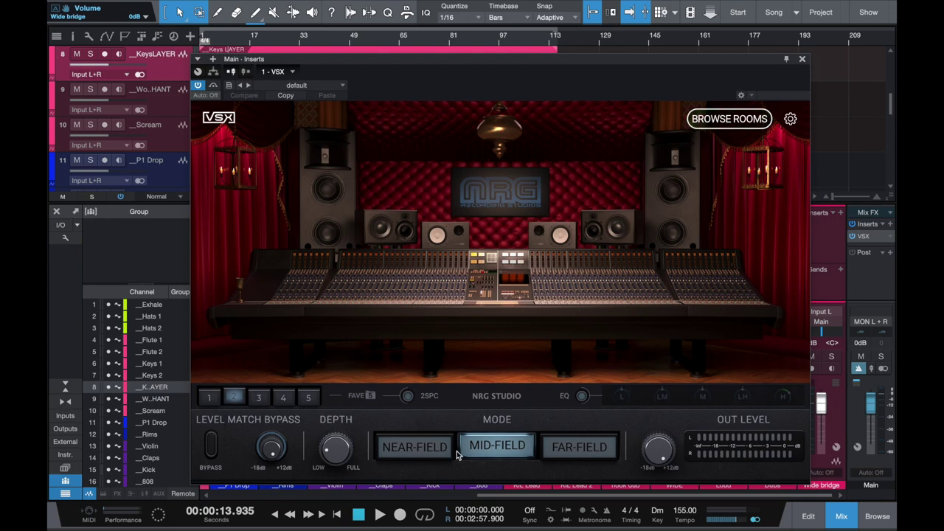
# Step: Recall favourite 3, SUV, check it in the room browser, and play a short passage through it in Flat mode
pyautogui.click(258, 398)
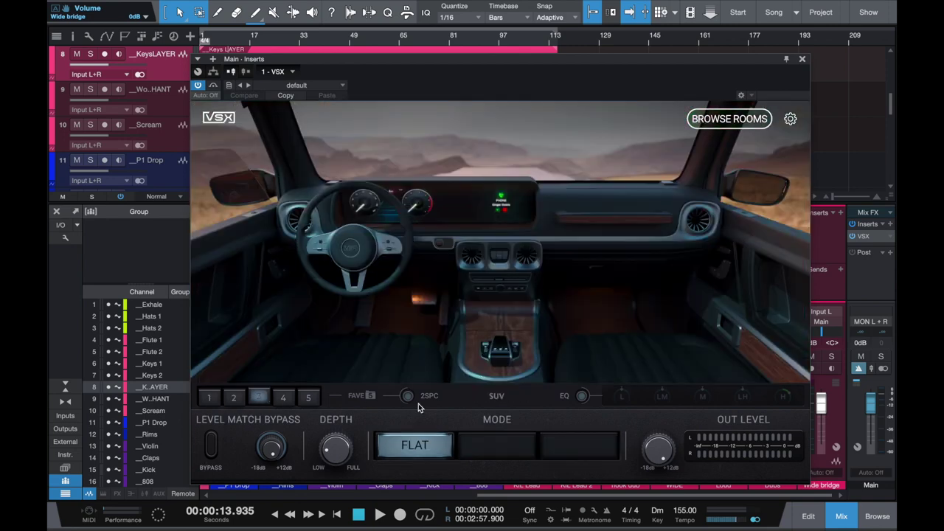
pyautogui.click(729, 118)
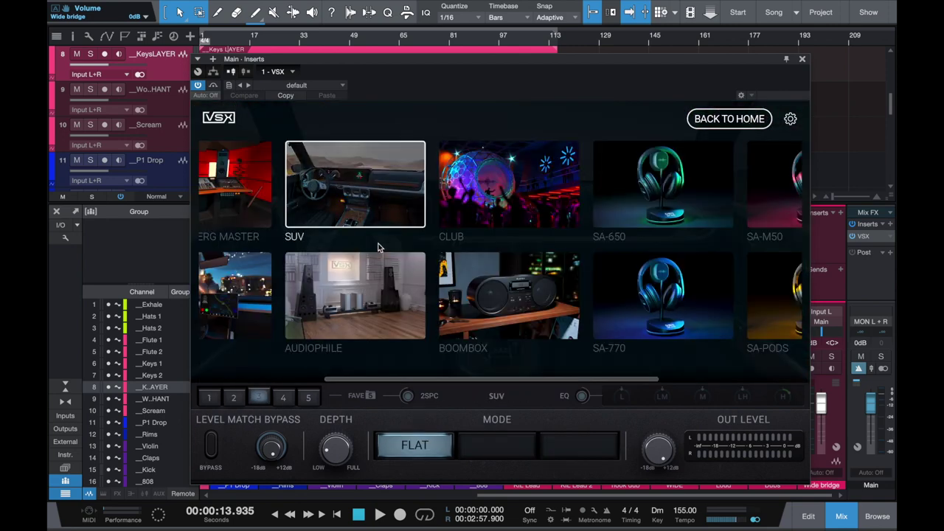
pyautogui.hscroll(-2, 381, 243)
pyautogui.click(395, 190)
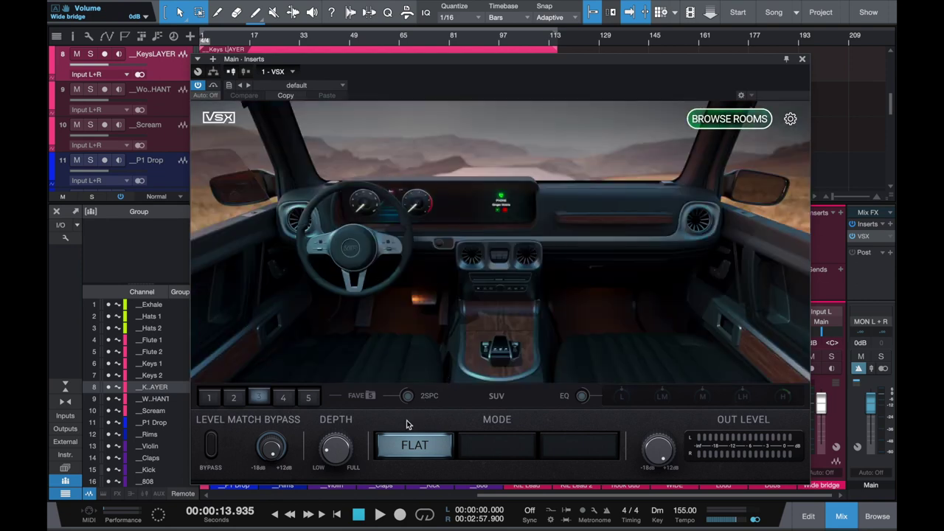
pyautogui.press('space')
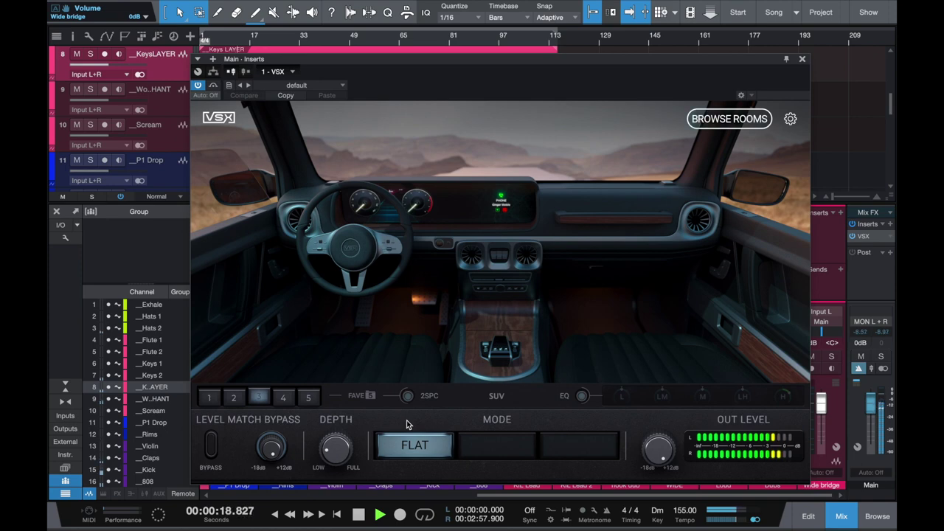
pyautogui.press('space')
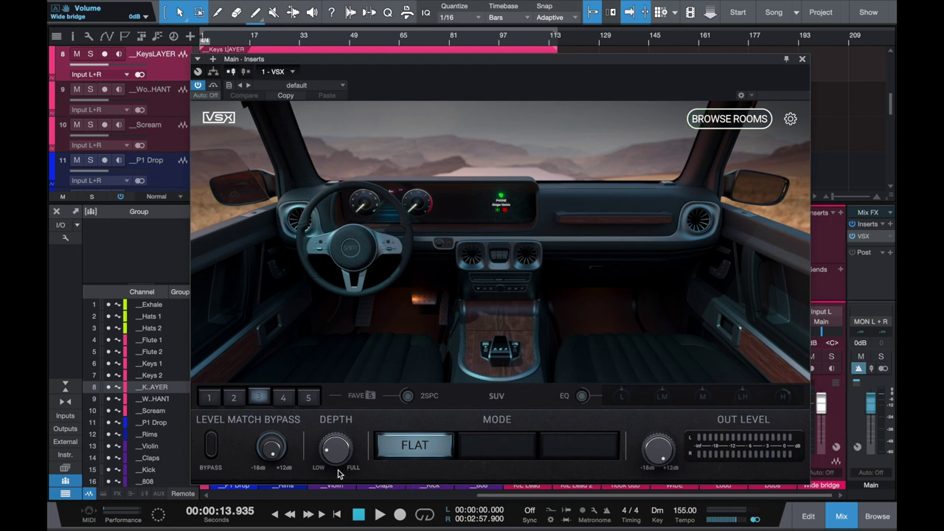
# Step: Recall favourite 4, Boombox, and play a short passage of the song through it
pyautogui.click(283, 398)
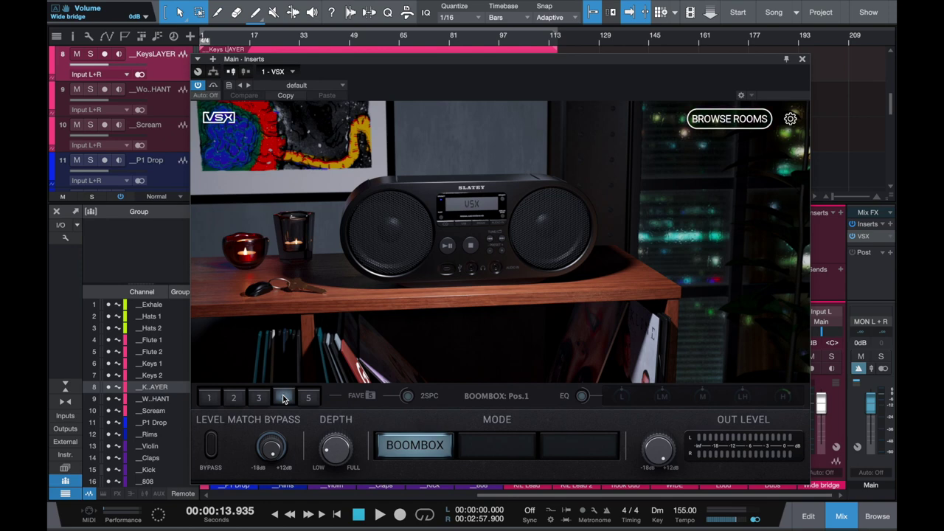
pyautogui.click(283, 397)
pyautogui.press('space')
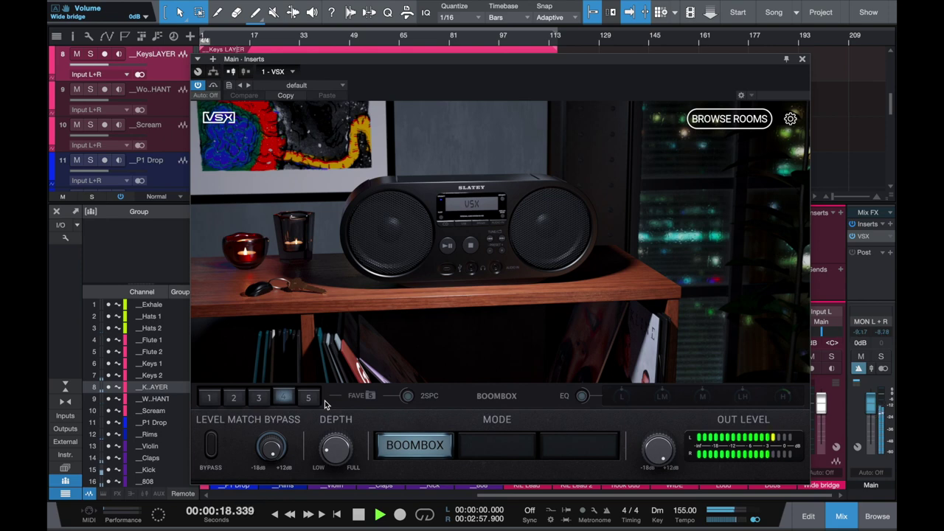
pyautogui.press('space')
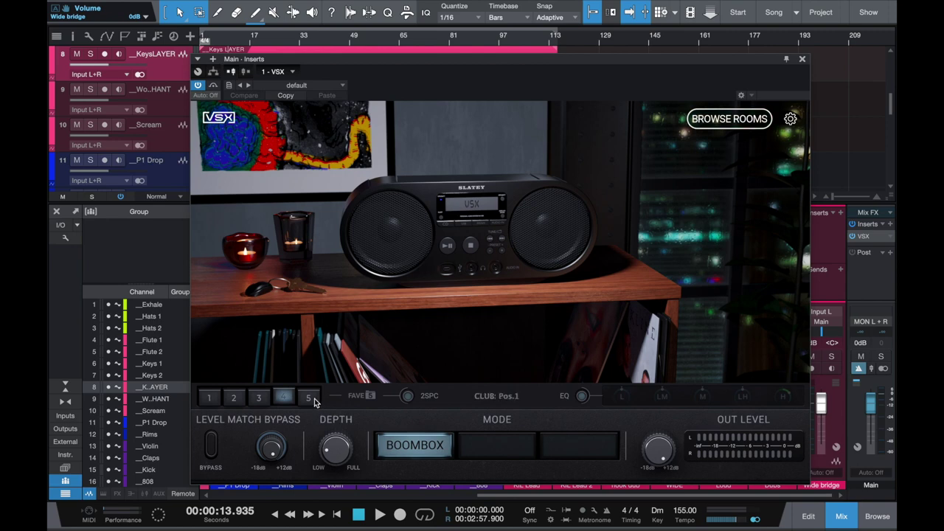
# Step: Recall favourite 5, Club, and play the song through it, changing from Flat to Bass mode during playback
pyautogui.click(314, 400)
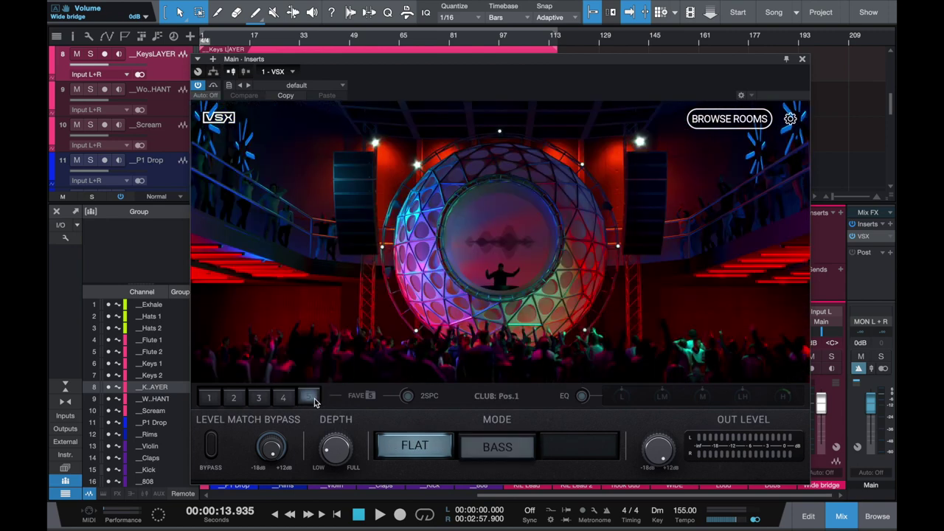
pyautogui.press('space')
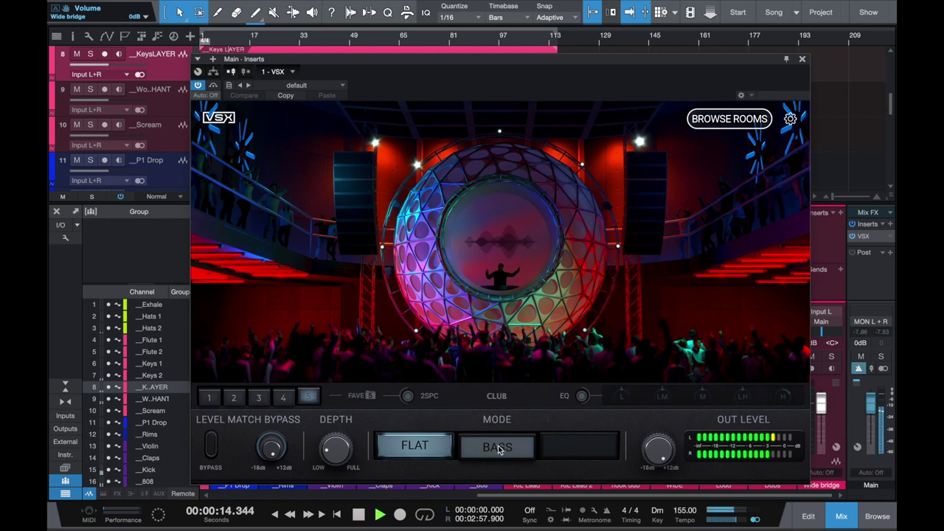
pyautogui.click(497, 446)
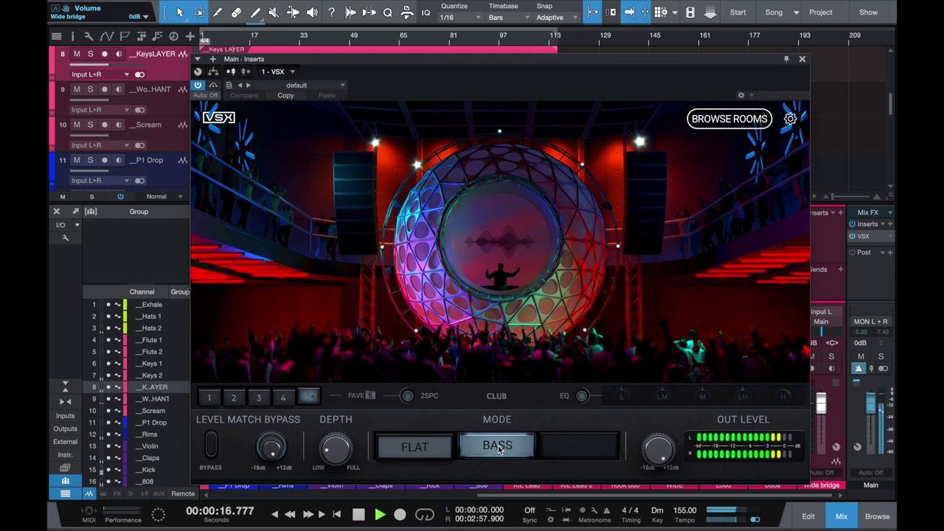
pyautogui.press('space')
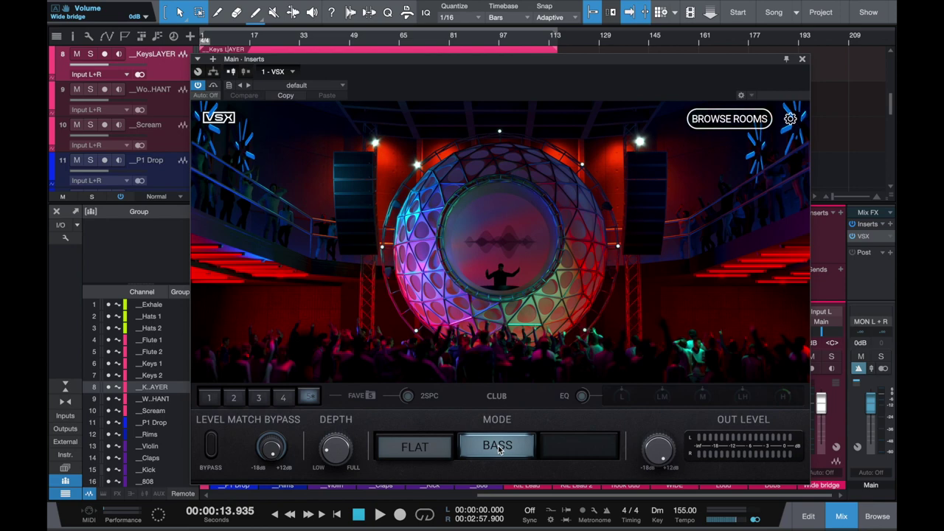
# Step: Switch between favourites 1 and 2, ending on favourite 1, Archon Studio, in Mid-Field mode
pyautogui.click(209, 397)
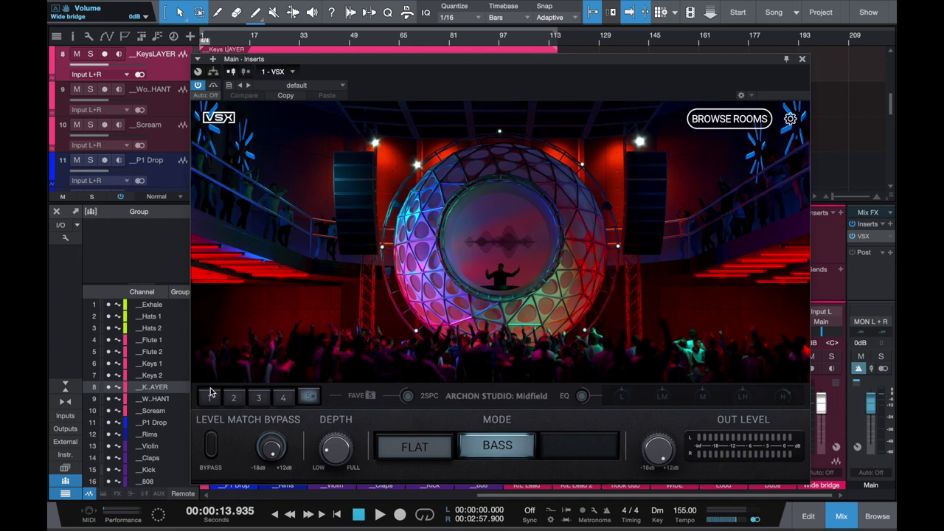
pyautogui.click(232, 397)
pyautogui.click(210, 396)
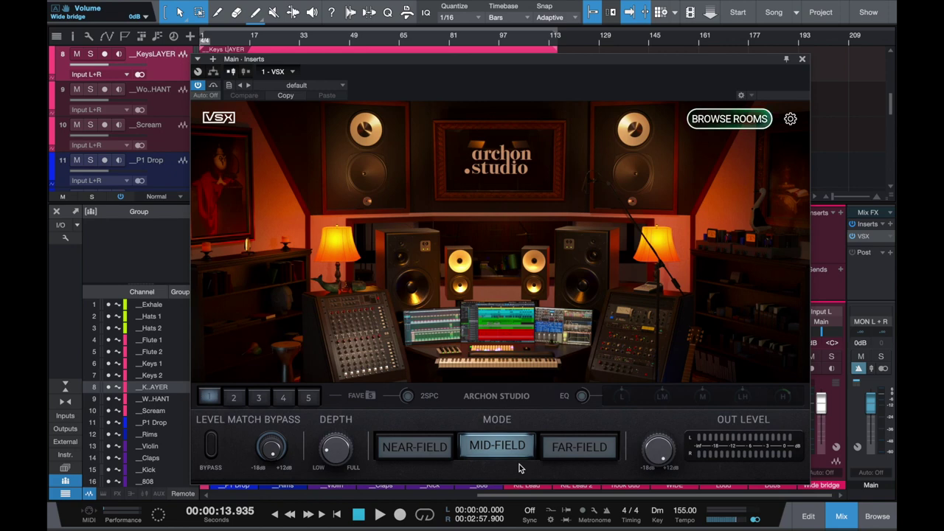
# Step: Browse the headphone models, loading SA-PODS in its Wireless mode and HD-LINEAR in Flat mode
pyautogui.click(717, 120)
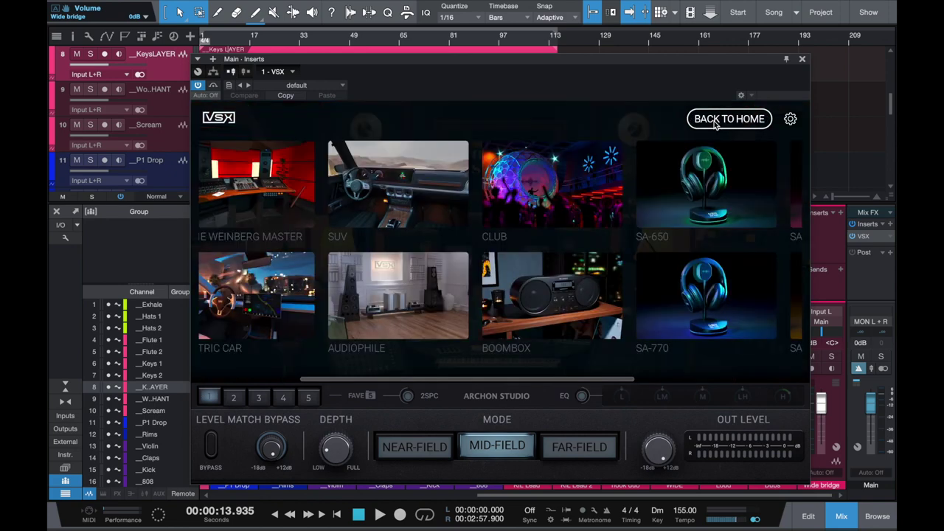
pyautogui.hscroll(-2, 583, 243)
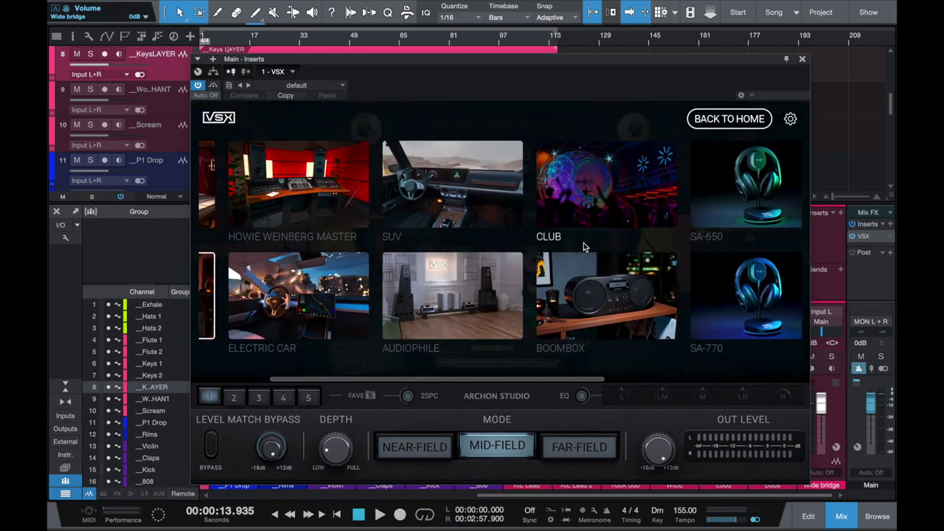
pyautogui.hscroll(5, 476, 263)
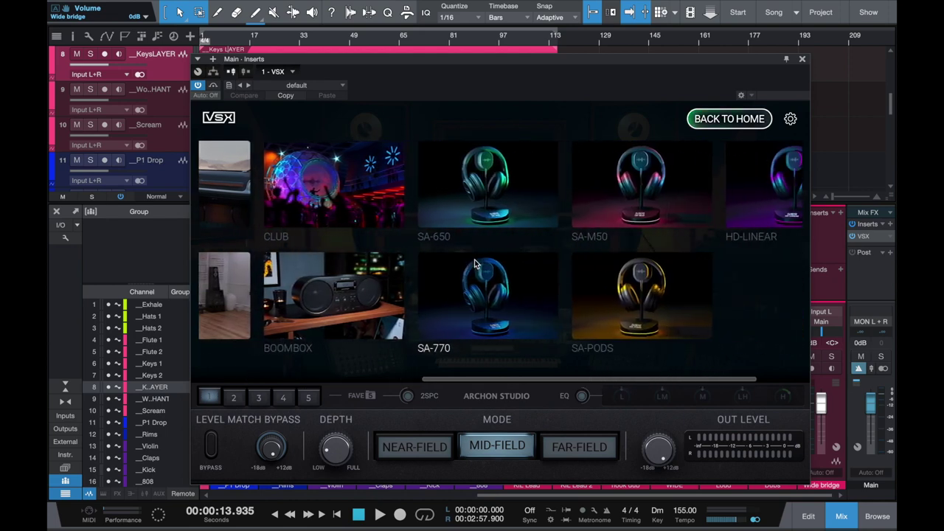
pyautogui.hscroll(2, 476, 263)
pyautogui.click(557, 284)
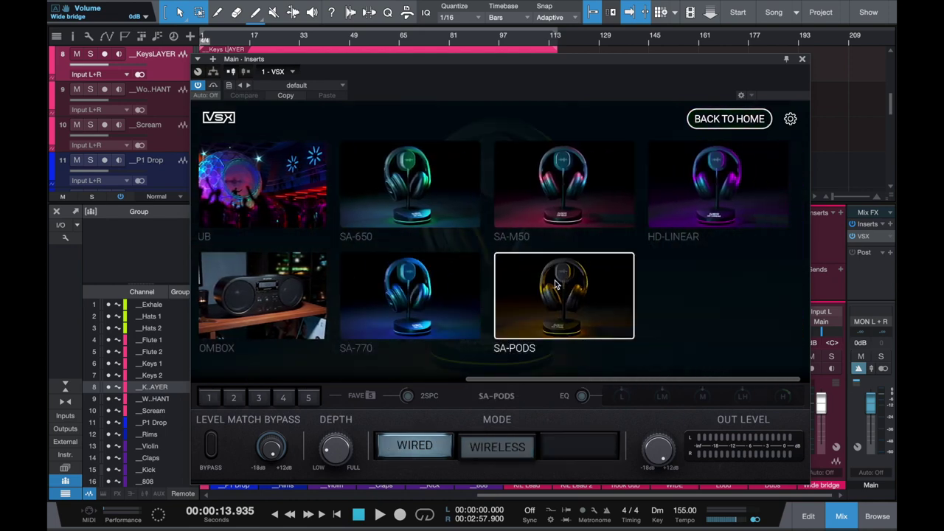
pyautogui.click(497, 455)
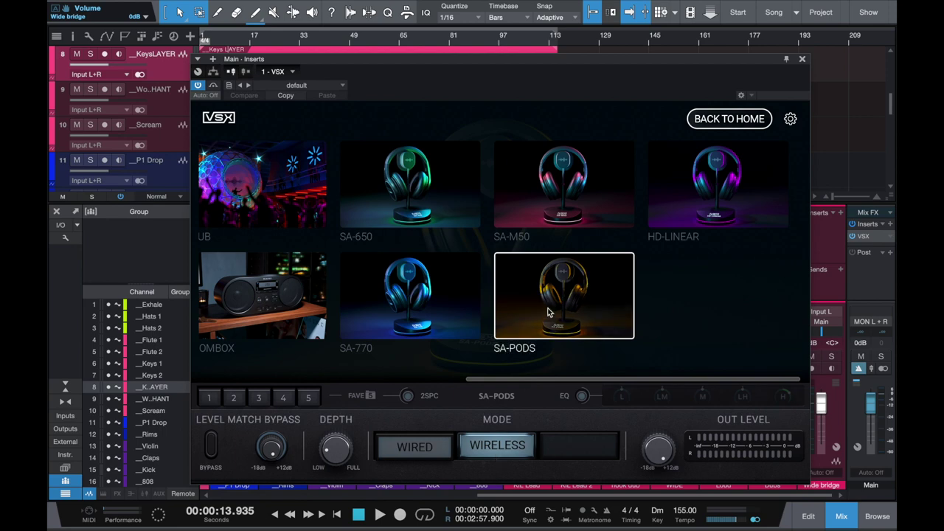
pyautogui.click(679, 198)
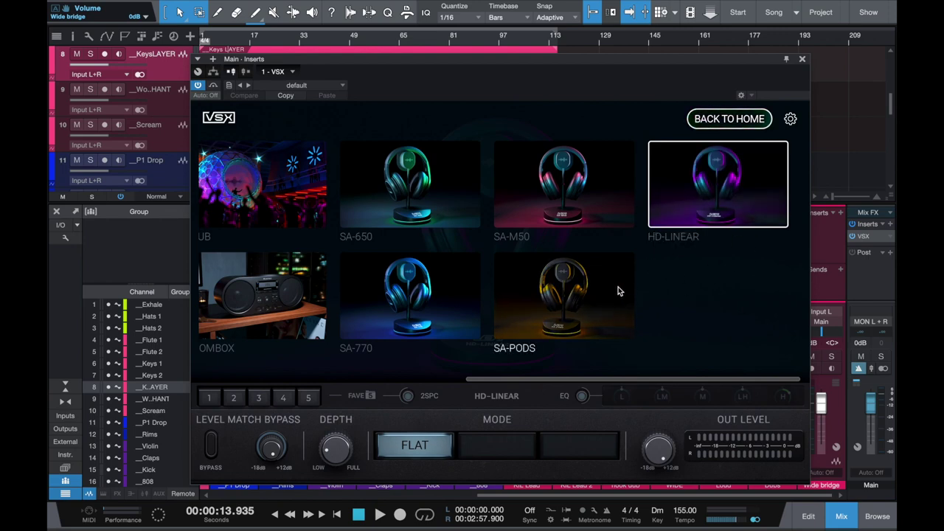
# Step: Browse back to the room models and load SUV, Electric Car and Audiophile in turn
pyautogui.hscroll(-5, 628, 310)
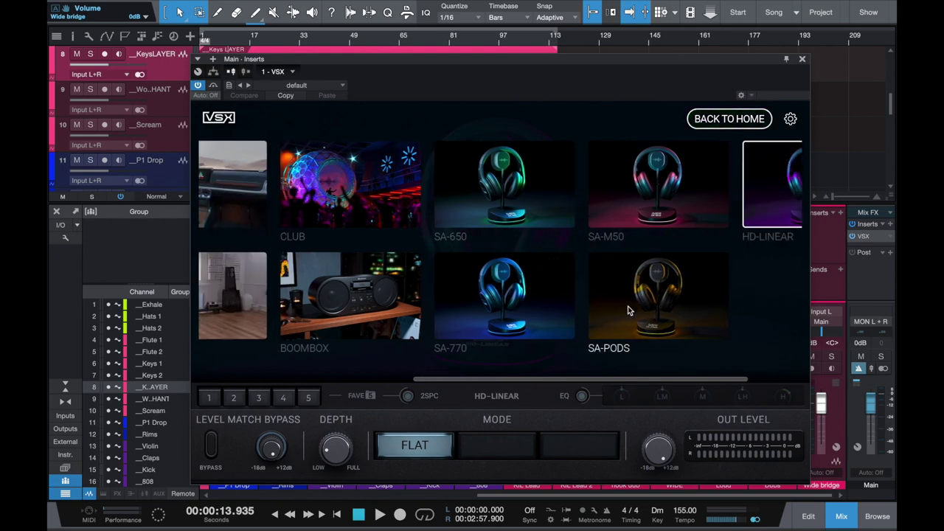
pyautogui.hscroll(-2, 628, 310)
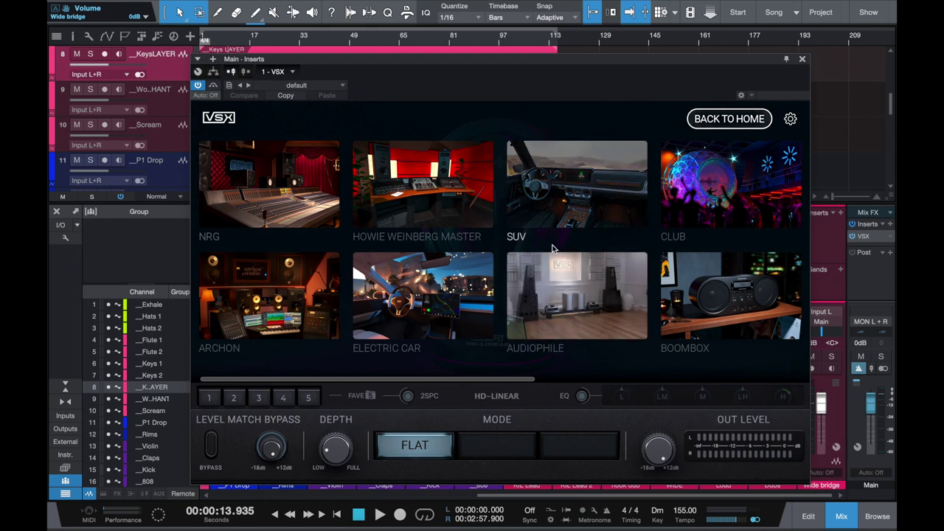
pyautogui.click(562, 195)
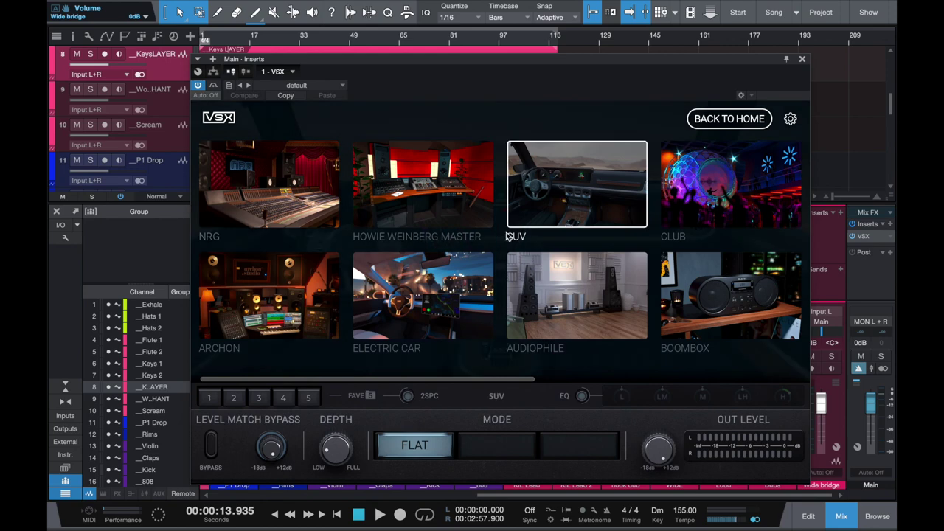
pyautogui.click(431, 293)
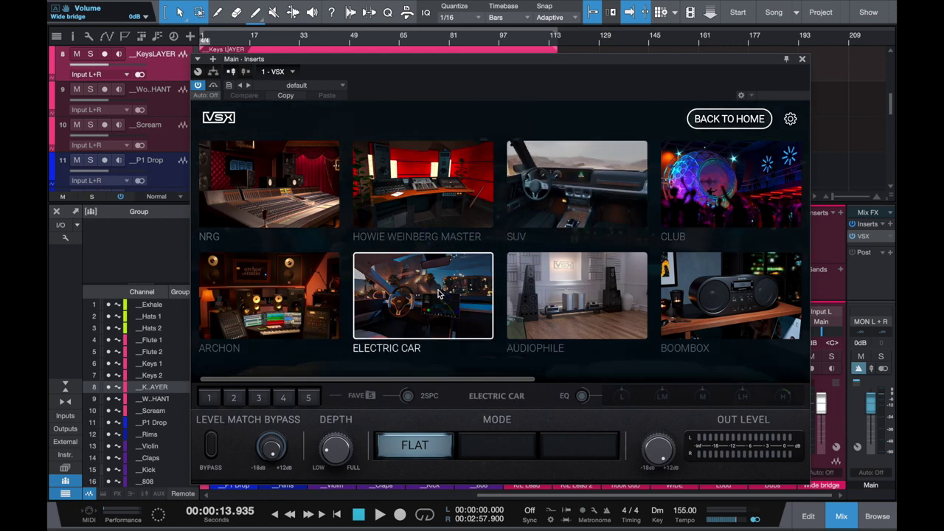
pyautogui.click(557, 304)
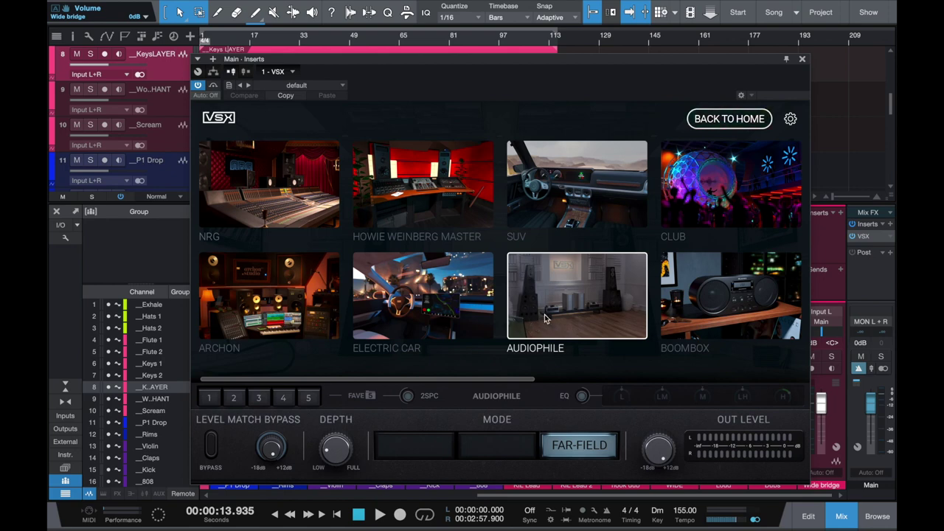
# Step: Open the Howie Weinberg Master room in Far-Field mode and raise its depth while playing a passage of the song
pyautogui.click(446, 209)
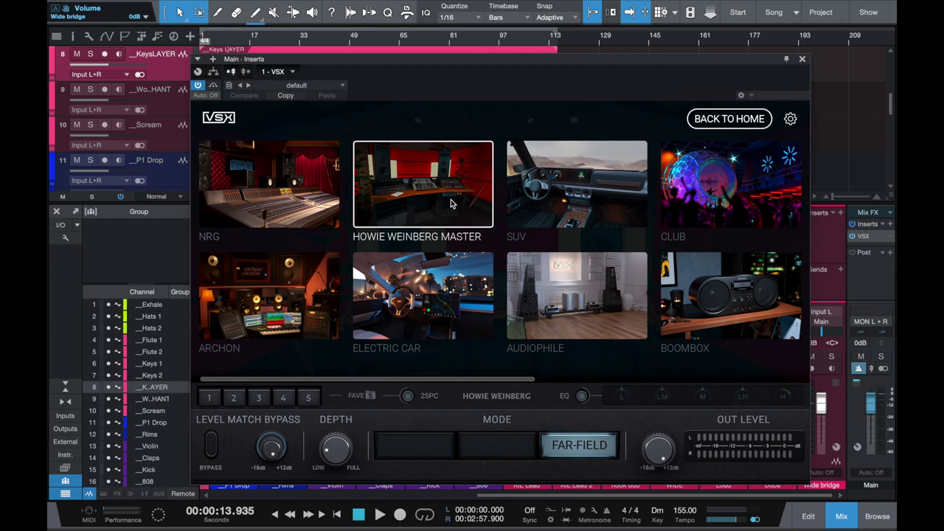
pyautogui.click(398, 180)
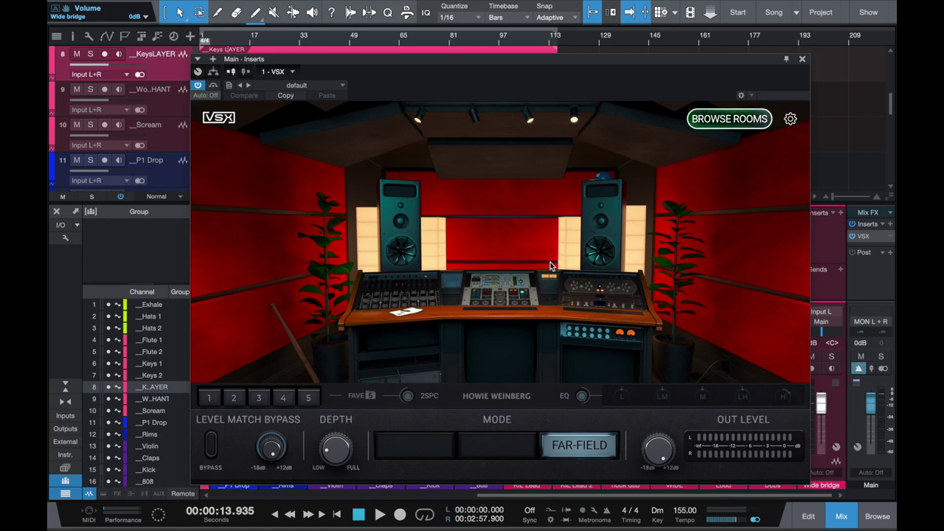
pyautogui.press('space')
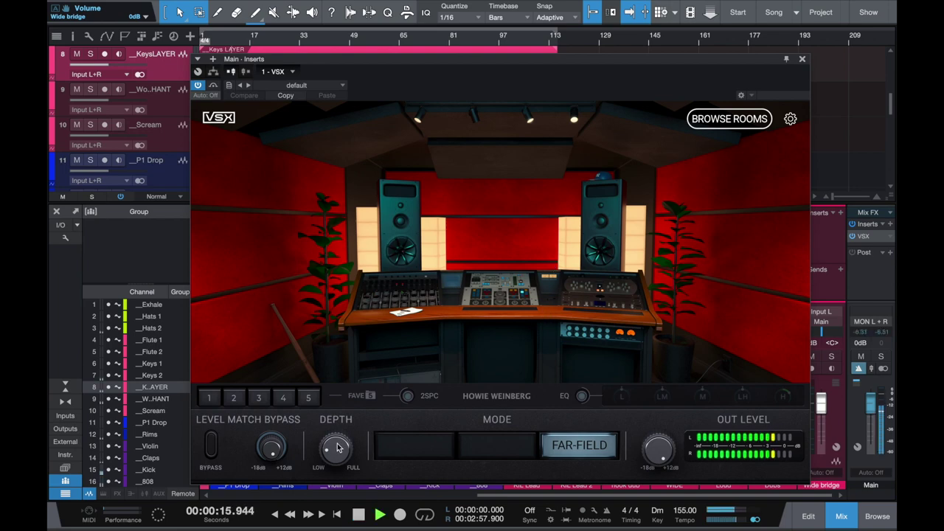
pyautogui.moveTo(337, 449); pyautogui.dragTo(338, 413)
pyautogui.press('space')
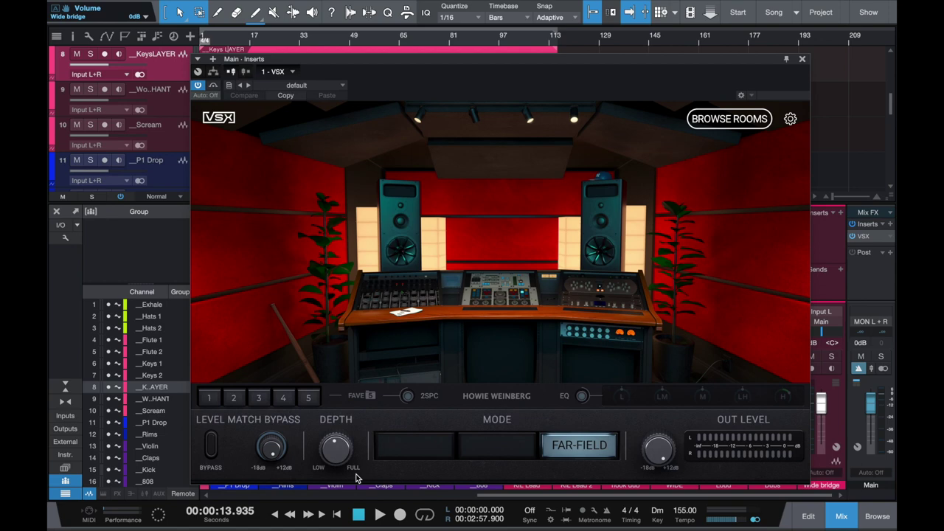
# Step: Turn on the EQ, load favourite 1, Archon Studio, and audition a raised H band during playback before switching the EQ off
pyautogui.click(582, 397)
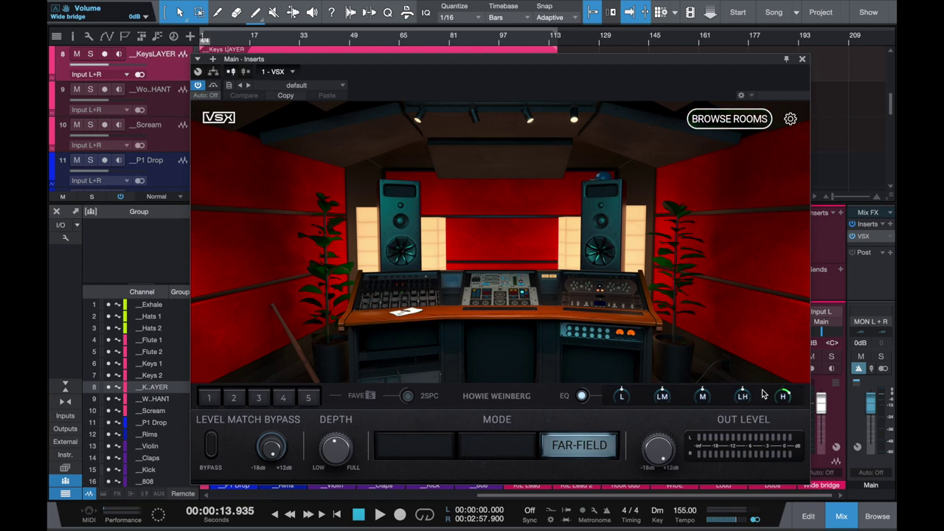
pyautogui.click(208, 397)
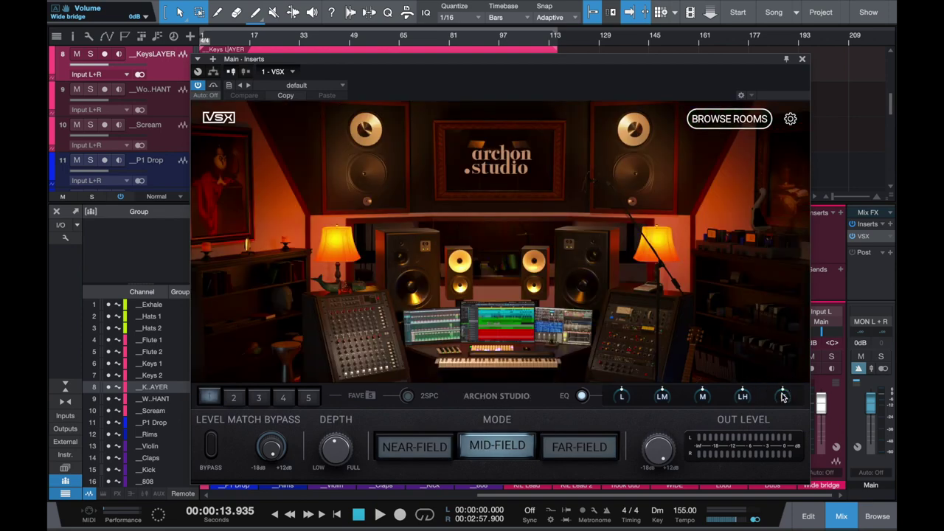
pyautogui.press('space')
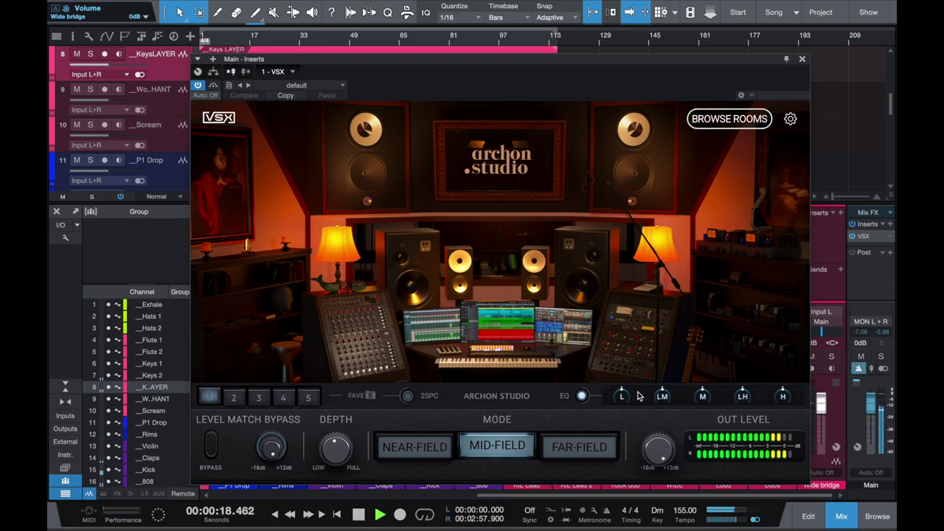
pyautogui.moveTo(785, 399)
pyautogui.mouseDown()
pyautogui.moveTo(787, 350)
pyautogui.moveTo(796, 389)
pyautogui.mouseUp()
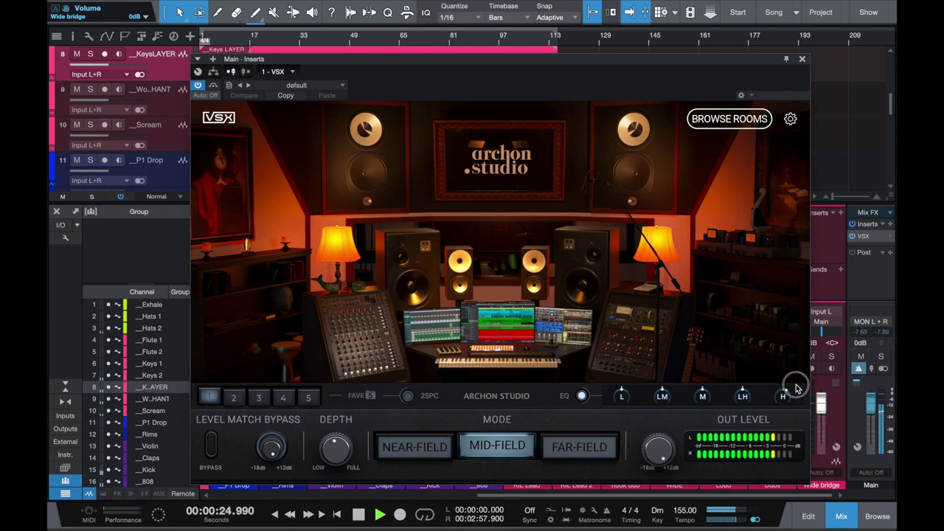
pyautogui.press('space')
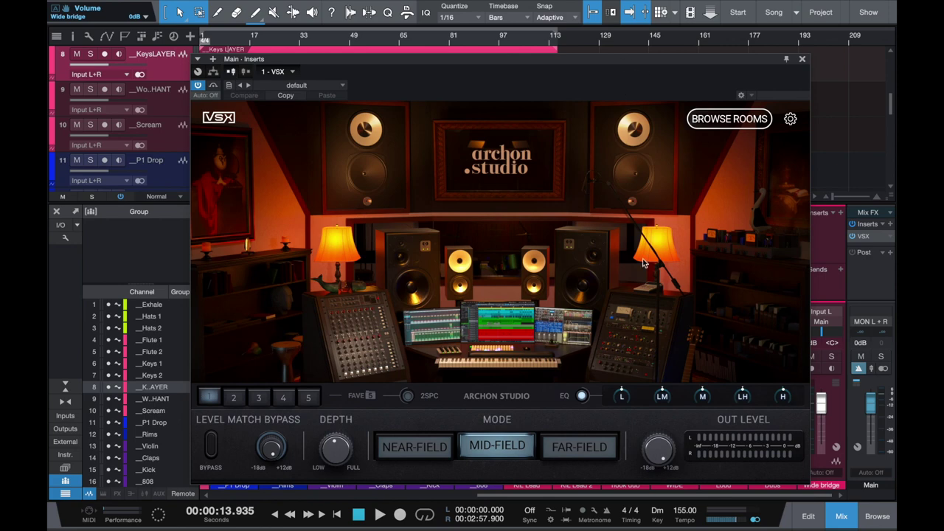
pyautogui.click(581, 395)
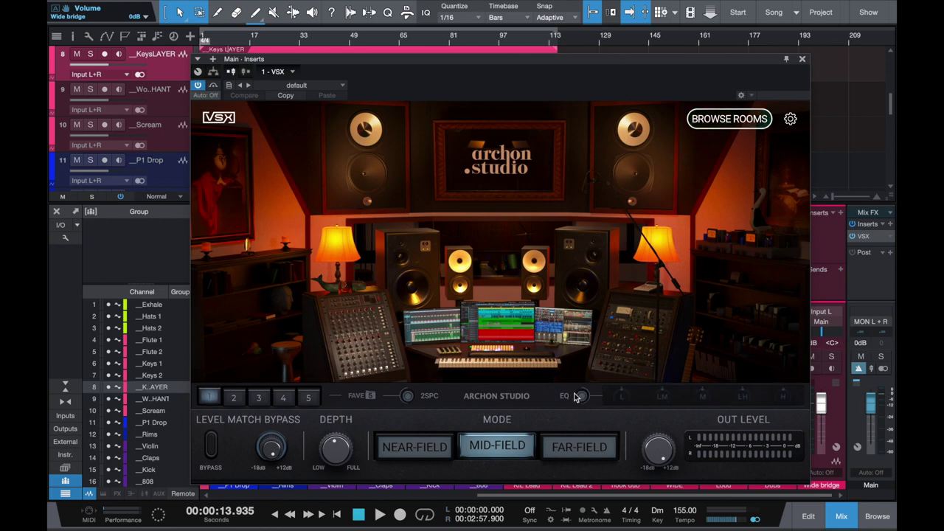
# Step: Enable 2SPC, play the song while switching Archon Studio from Near-Field to Mid-Field, and turn 2SPC off again
pyautogui.click(407, 396)
pyautogui.click(424, 452)
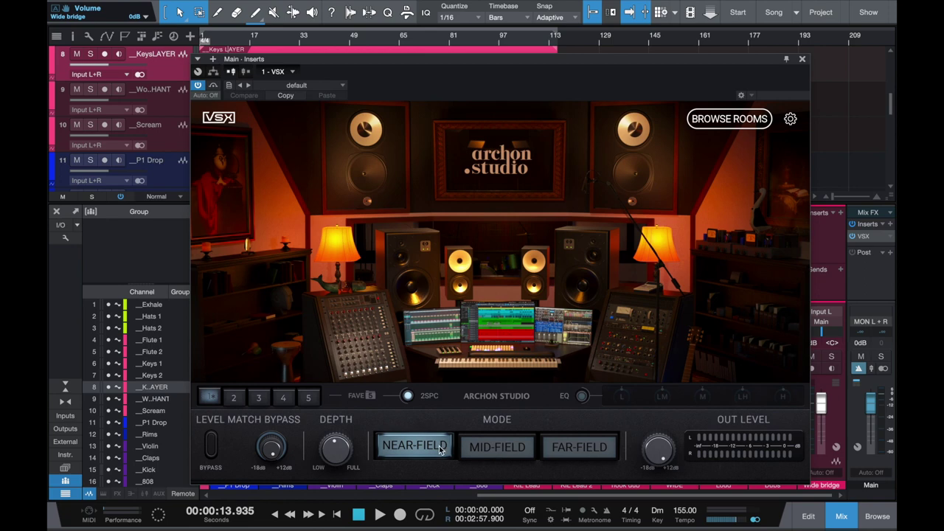
pyautogui.press('space')
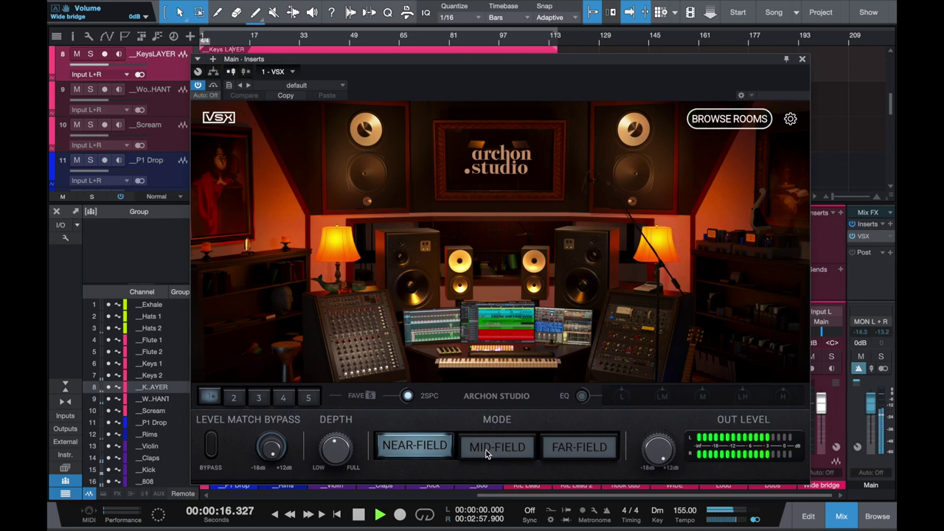
pyautogui.click(485, 447)
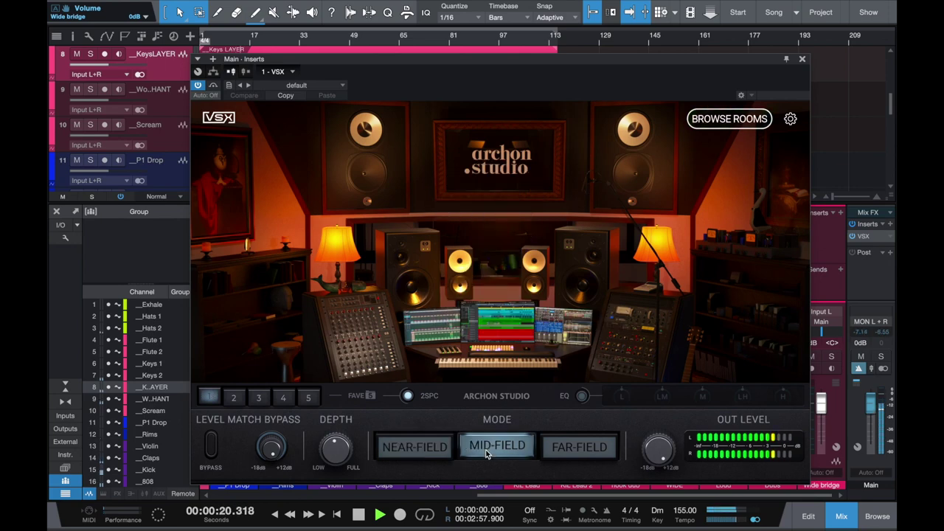
pyautogui.press('space')
pyautogui.click(408, 396)
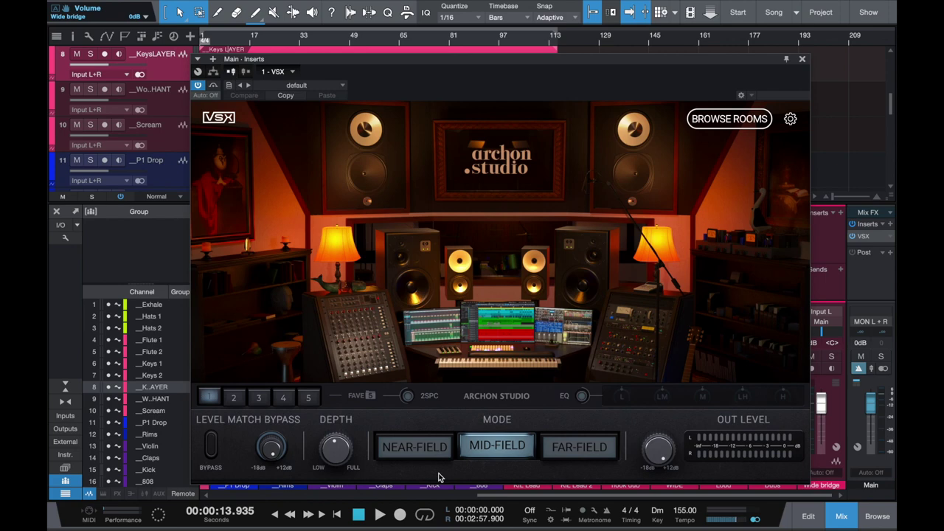
# Step: Switch the level match bypass on and off, and read through the VSX walkthrough from its warning to the Auto Bypass on Export page
pyautogui.click(213, 443)
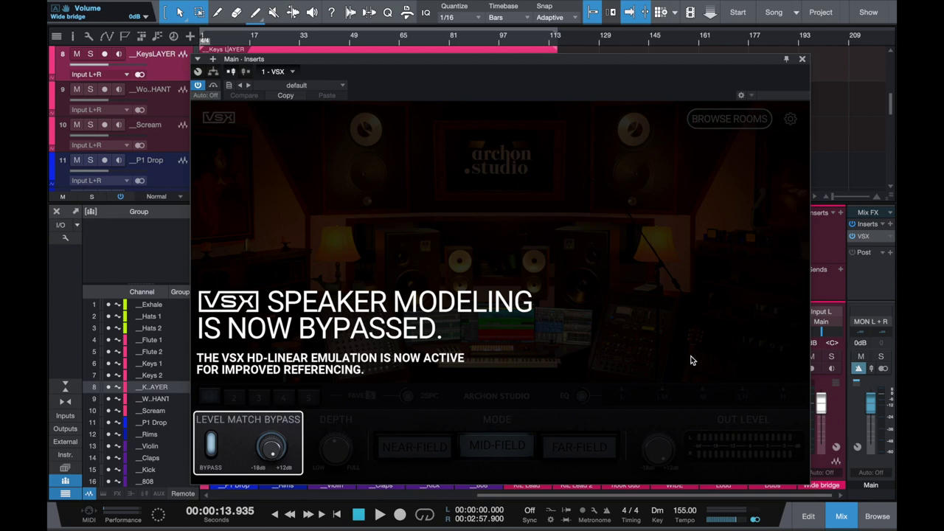
pyautogui.click(212, 442)
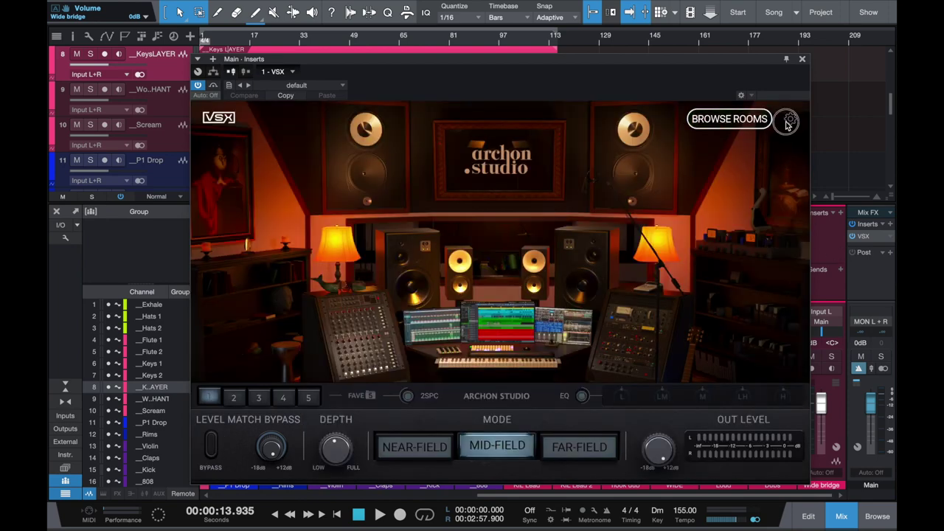
pyautogui.click(788, 120)
pyautogui.click(774, 181)
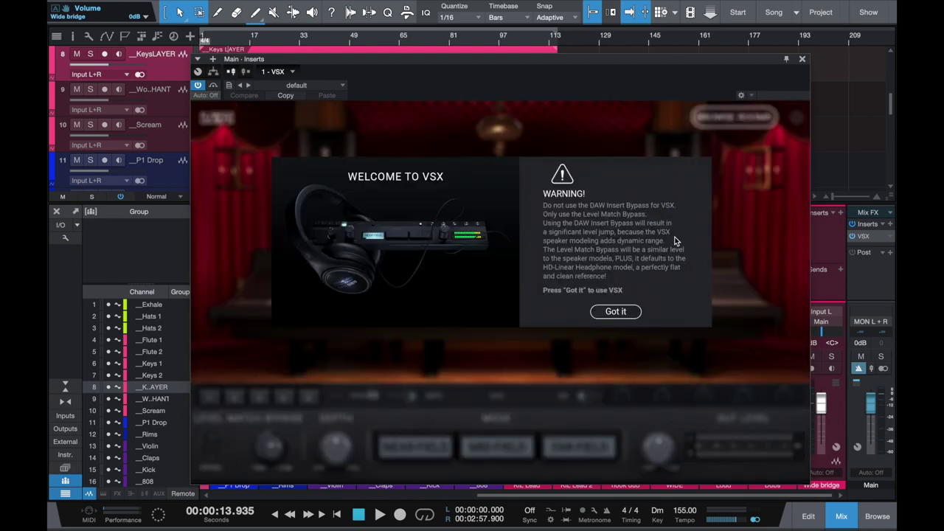
pyautogui.click(623, 317)
pyautogui.click(696, 314)
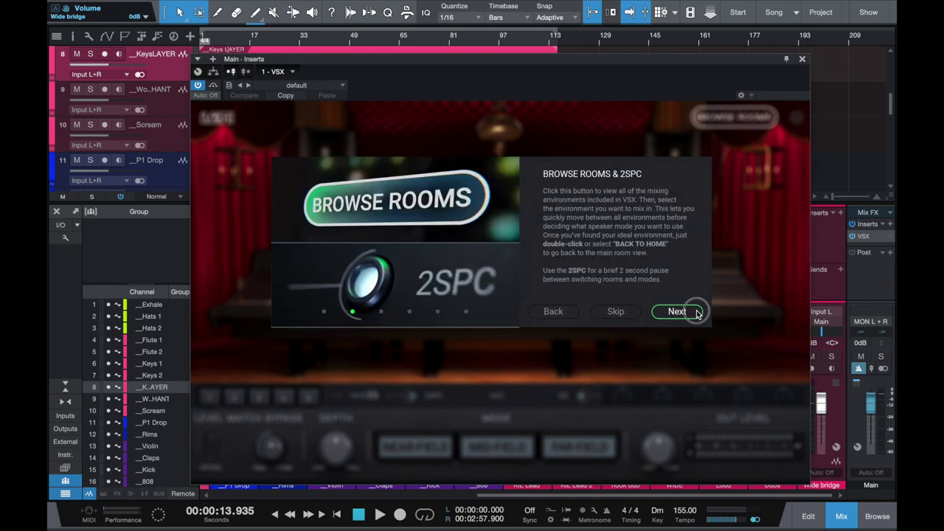
pyautogui.click(696, 312)
pyautogui.click(696, 311)
pyautogui.click(696, 312)
pyautogui.click(696, 311)
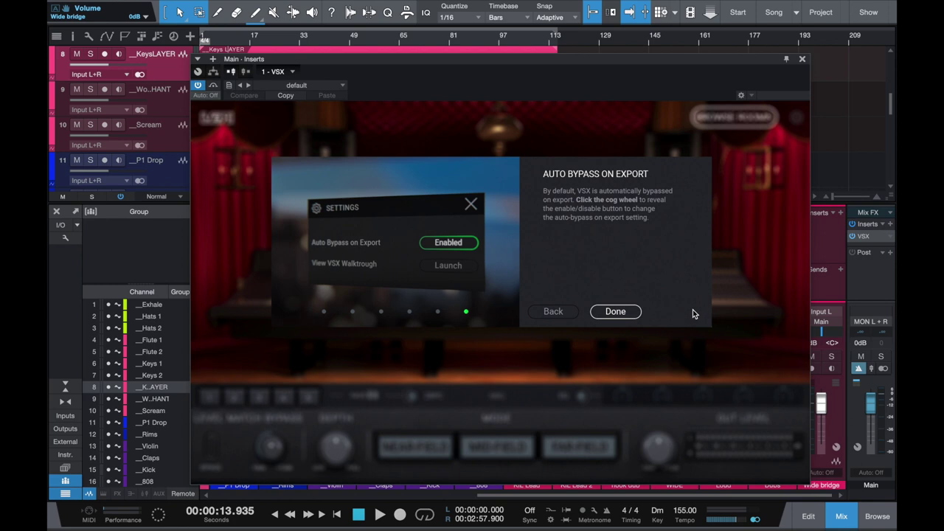
pyautogui.click(625, 311)
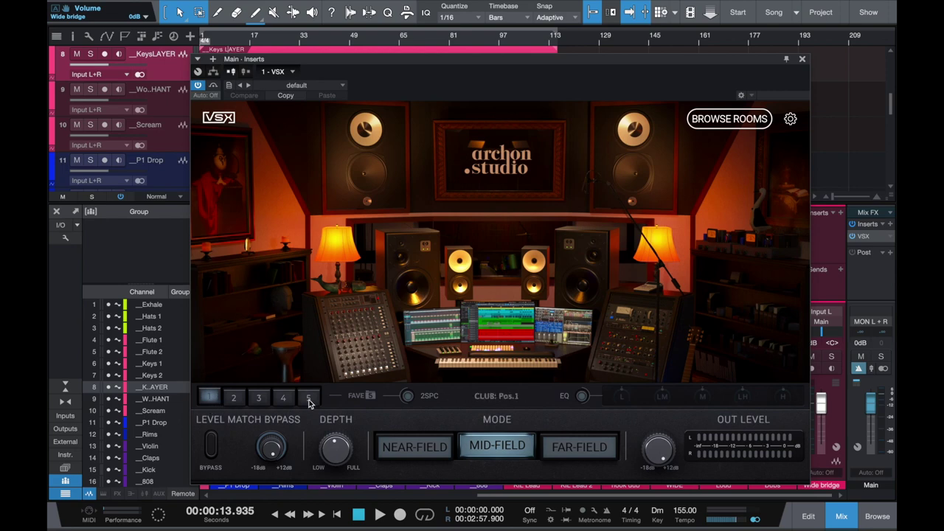
# Step: Alternate Archon Studio between the Near-Field and Mid-Field modes, ending on Near-Field
pyautogui.click(436, 446)
pyautogui.click(488, 446)
pyautogui.click(393, 446)
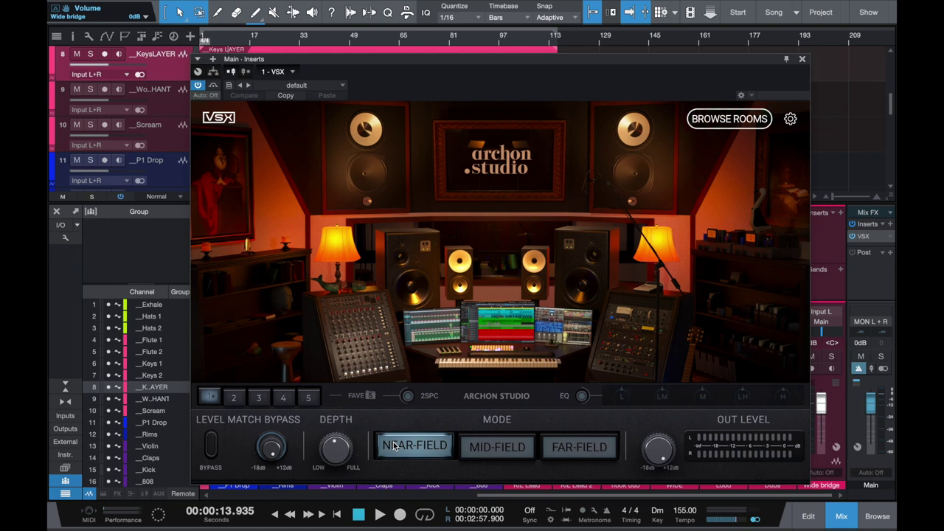
# Step: Cycle through favourites 1 to 5, ending on favourite 3, the SUV in Flat mode
pyautogui.click(218, 400)
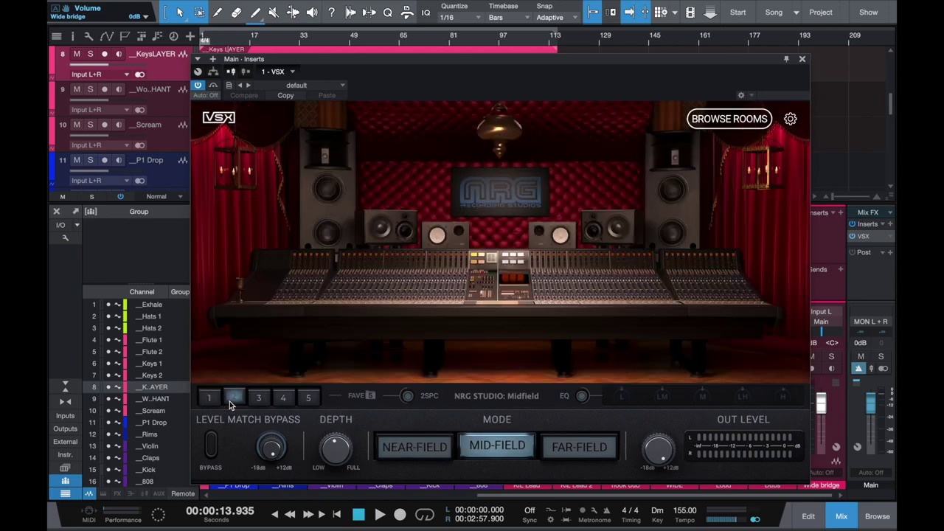
pyautogui.click(234, 397)
pyautogui.click(258, 397)
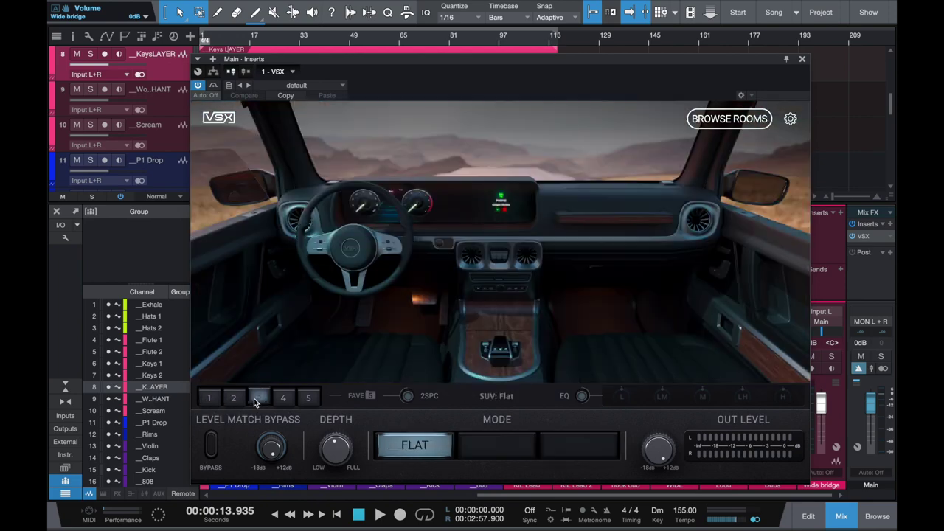
pyautogui.click(292, 399)
pyautogui.click(308, 398)
pyautogui.click(258, 397)
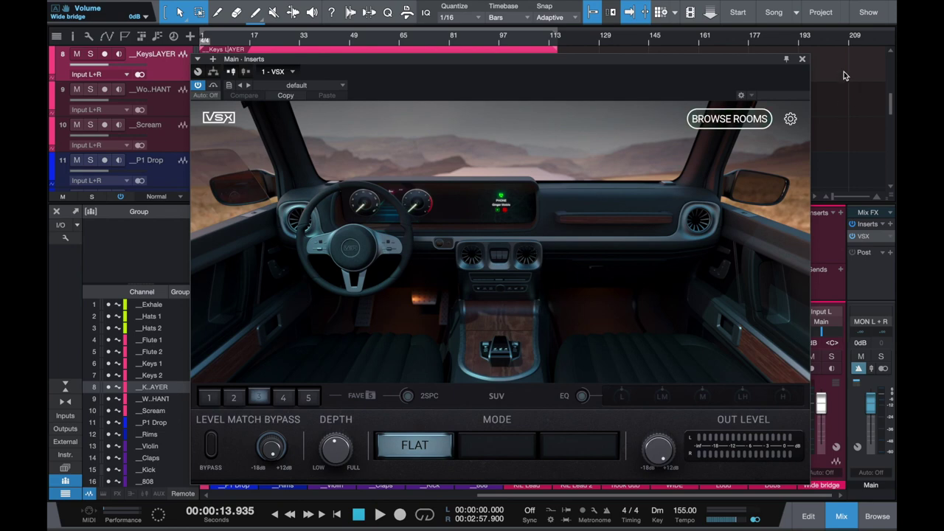
# Step: Play the song through the SUV room and lower the 808 channel's volume to -13.1 dB in the mixer
pyautogui.click(626, 63)
pyautogui.moveTo(625, 63); pyautogui.dragTo(609, 76)
pyautogui.press('space')
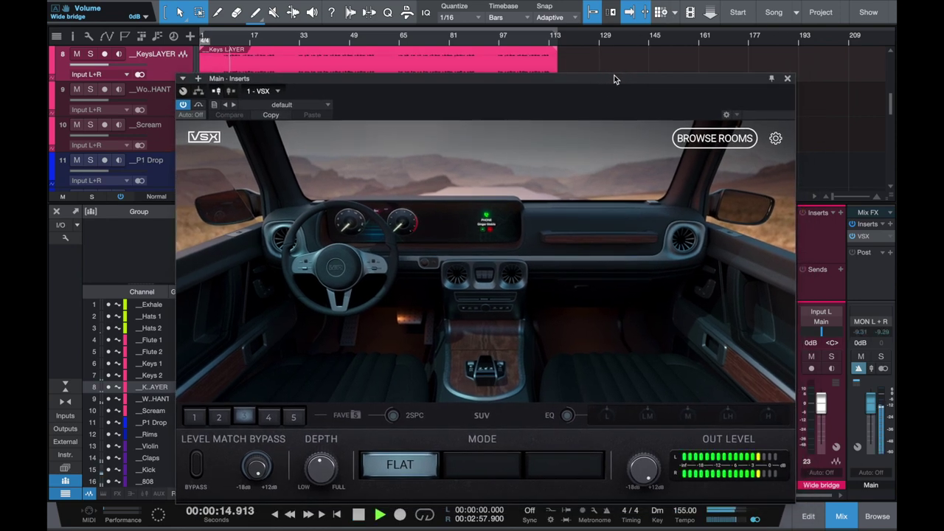
pyautogui.click(787, 79)
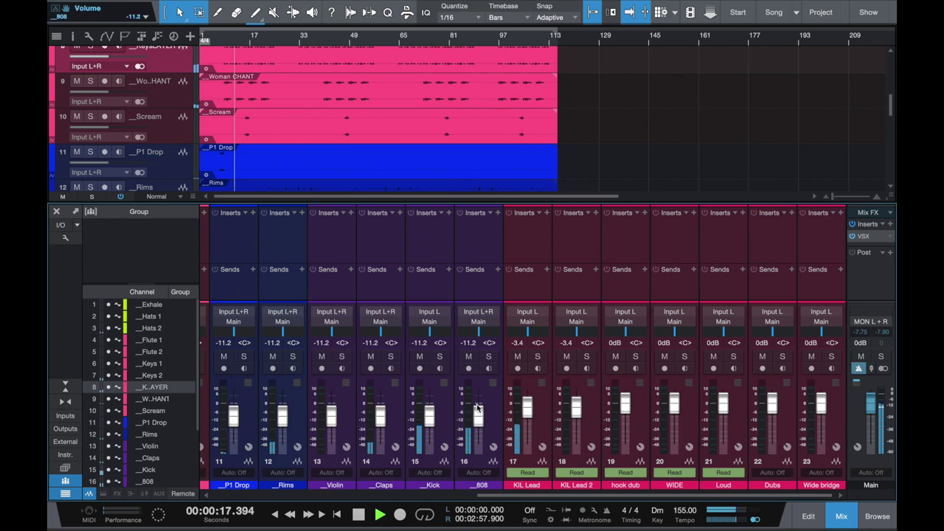
pyautogui.moveTo(478, 415)
pyautogui.mouseDown()
pyautogui.moveTo(478, 435)
pyautogui.moveTo(479, 414)
pyautogui.moveTo(479, 421)
pyautogui.mouseUp()
pyautogui.press('space')
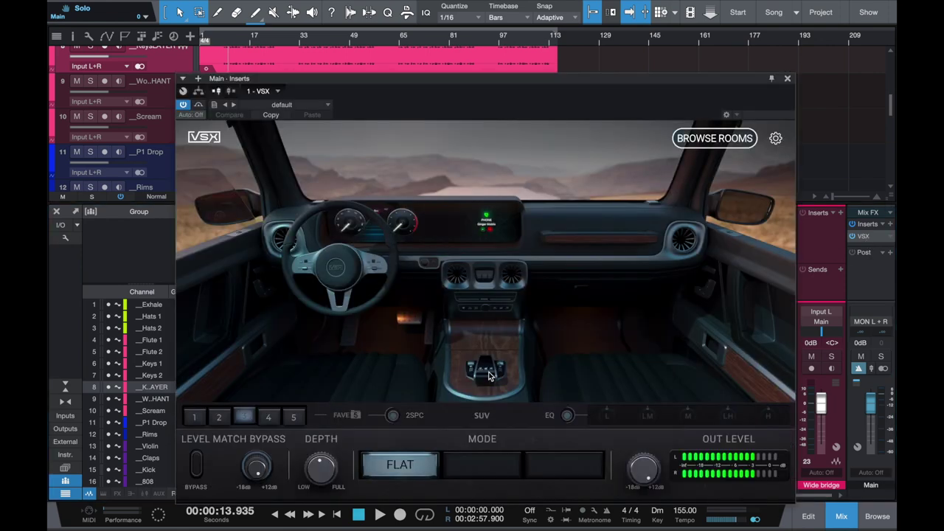
# Step: Load favourite 1, Archon Studio, and set its mode to Near-Field
pyautogui.click(194, 416)
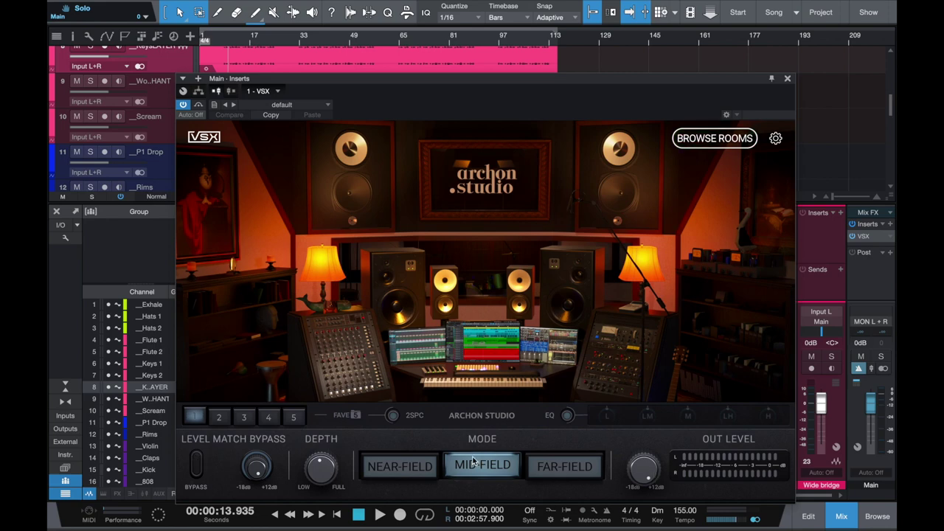
pyautogui.click(405, 466)
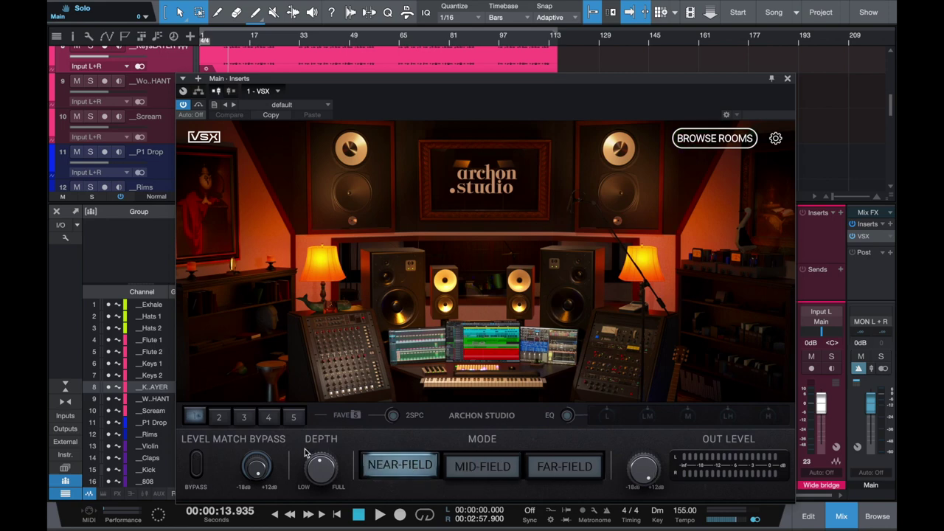
# Step: View the Auto Bypass on Export option in the VSX settings, and switch the level match bypass on and off
pyautogui.click(775, 139)
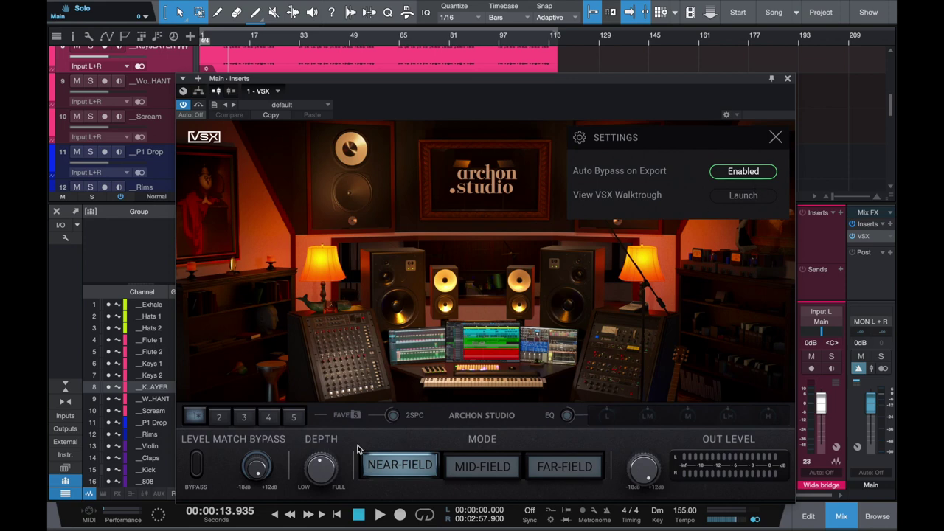
pyautogui.click(196, 464)
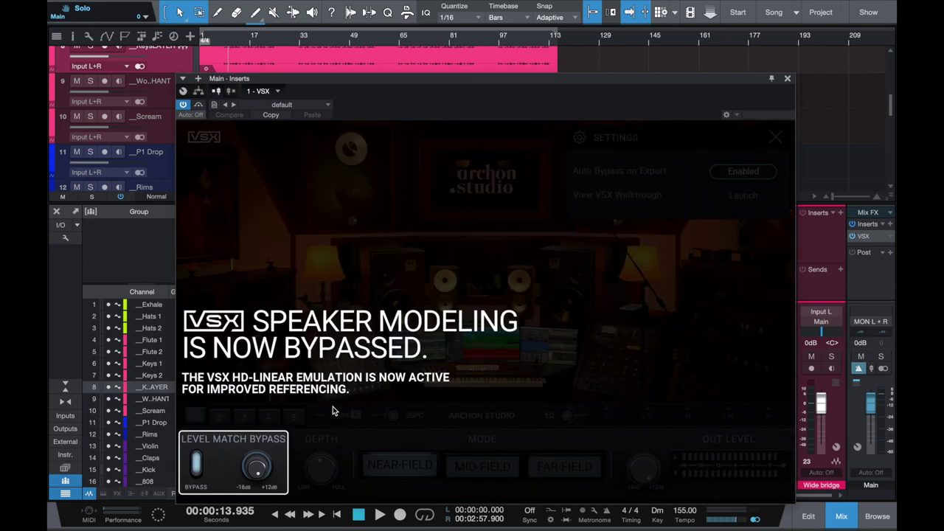
pyautogui.click(199, 463)
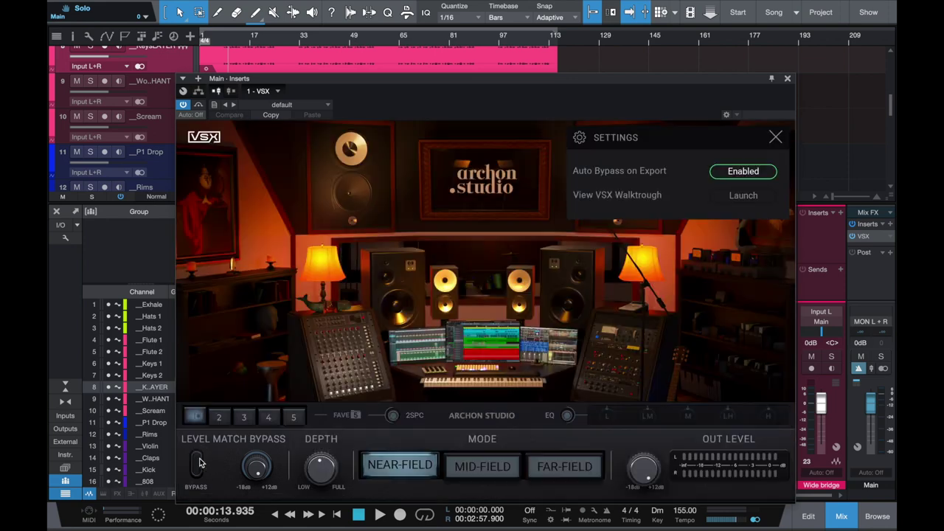
pyautogui.click(774, 137)
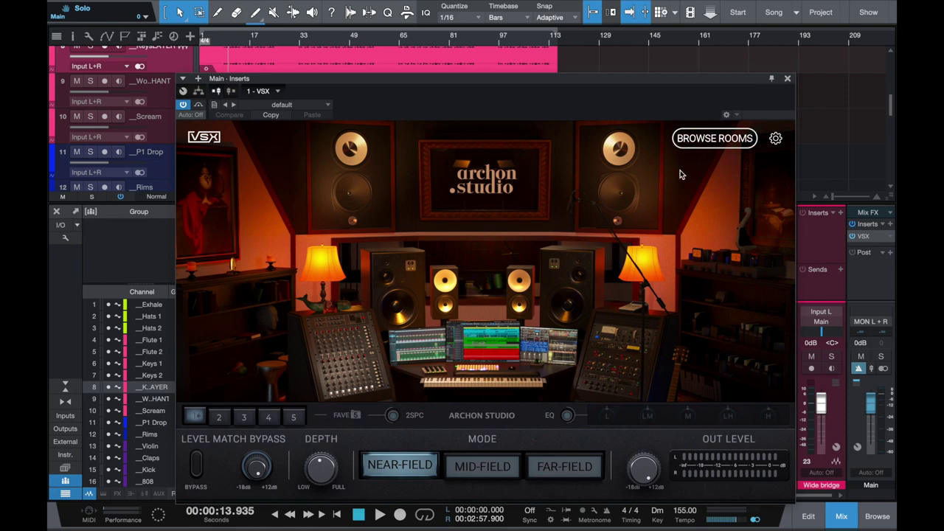
# Step: Close VSX, look across the instrument and vocal channels in the mixer, and reopen VSX on Main
pyautogui.click(787, 78)
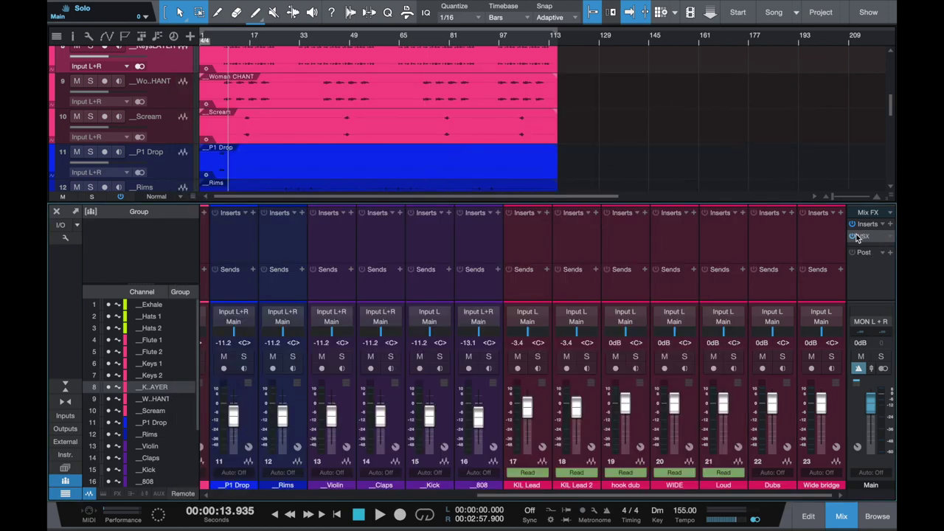
pyautogui.hscroll(-5, 482, 323)
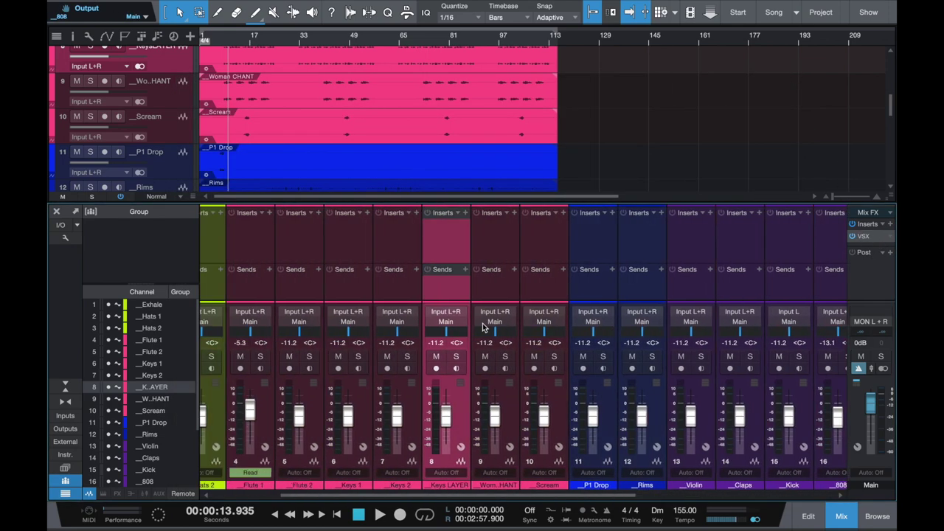
pyautogui.hscroll(-3, 483, 323)
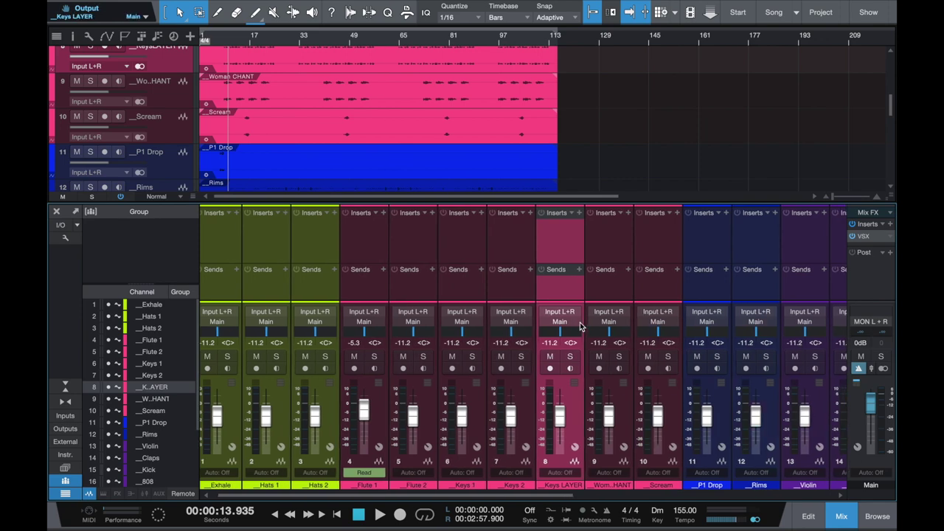
pyautogui.hscroll(5, 579, 322)
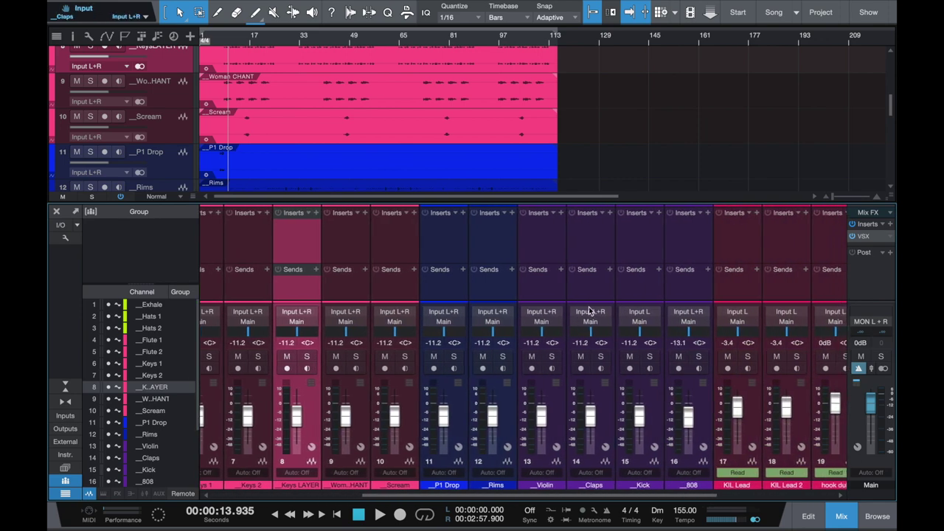
pyautogui.hscroll(2, 587, 311)
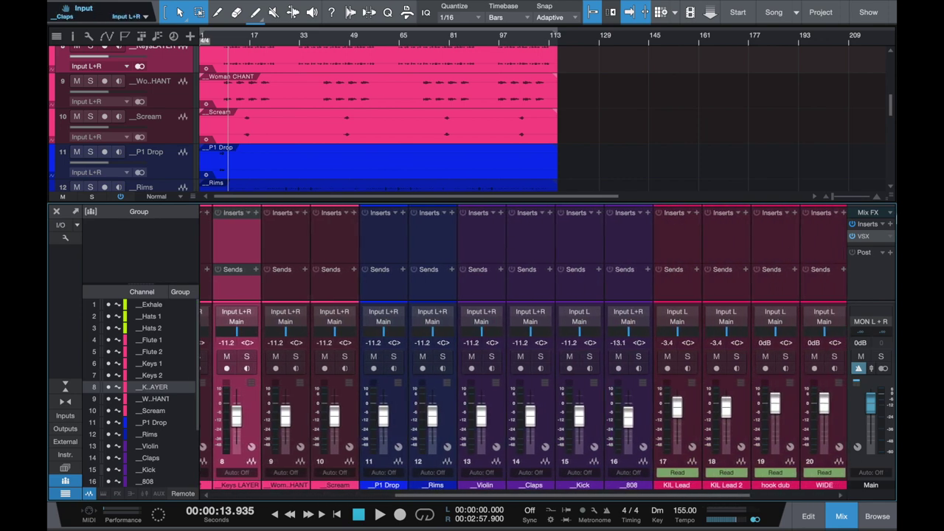
pyautogui.doubleClick(871, 241)
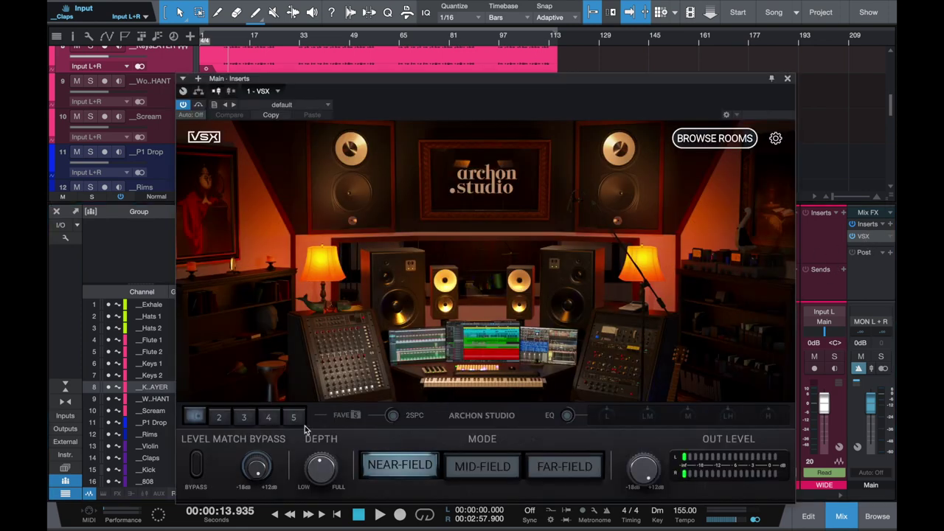
# Step: Play the song with VSX's level match bypass on, switch the bypass off during playback to compare, and stop
pyautogui.click(196, 463)
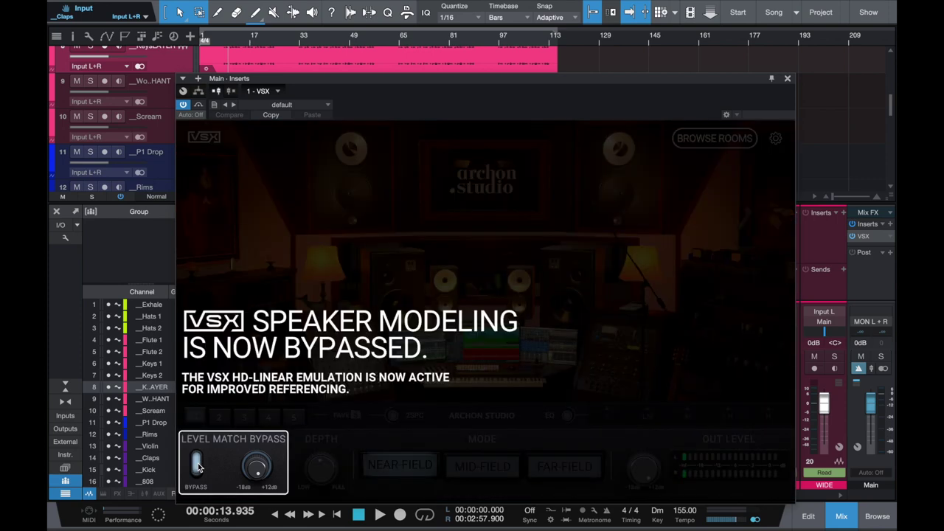
pyautogui.press('space')
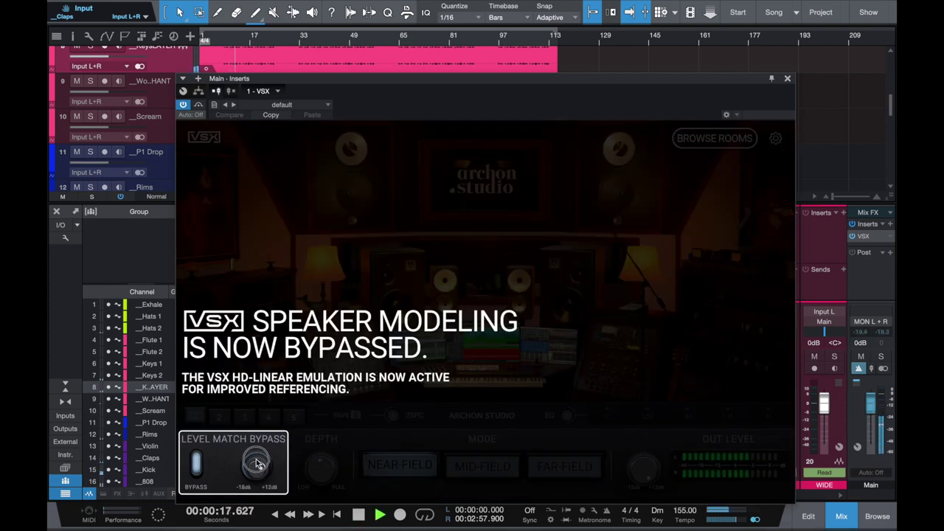
pyautogui.click(205, 460)
pyautogui.press('space')
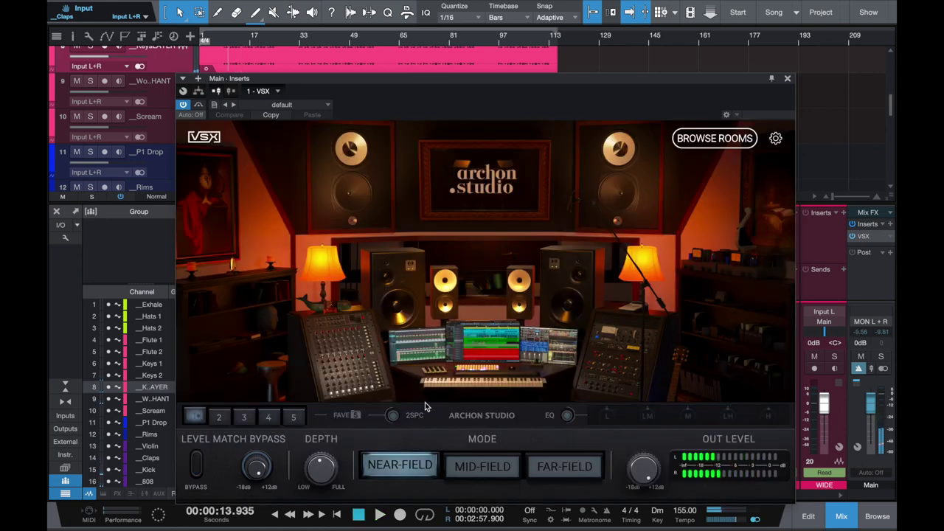
# Step: Play the song twice through Archon Studio in Near-Field mode, checking the VSX output level and the Main channel's meter
pyautogui.press('space')
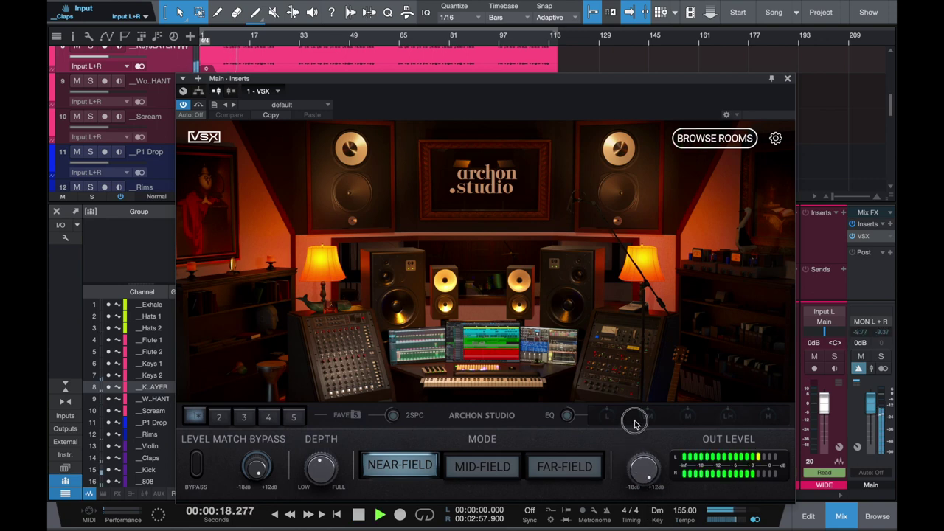
pyautogui.press('space')
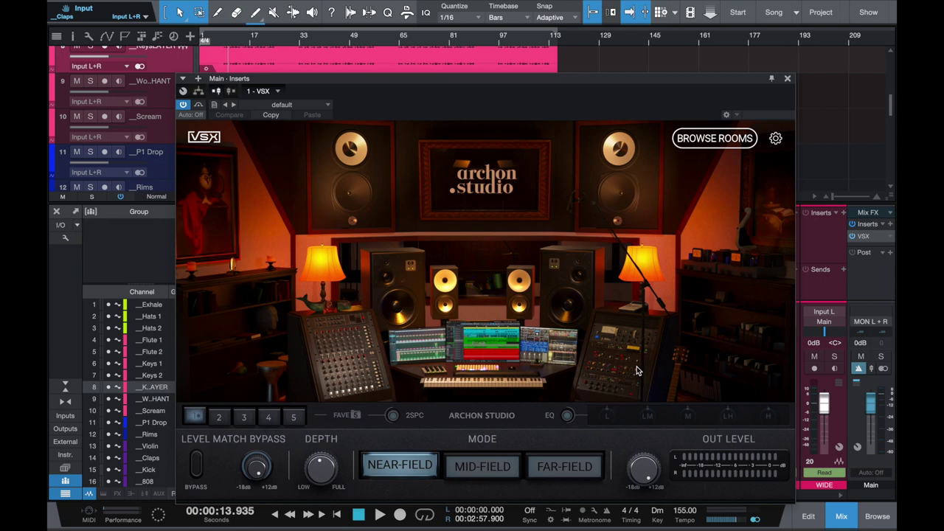
pyautogui.press('space')
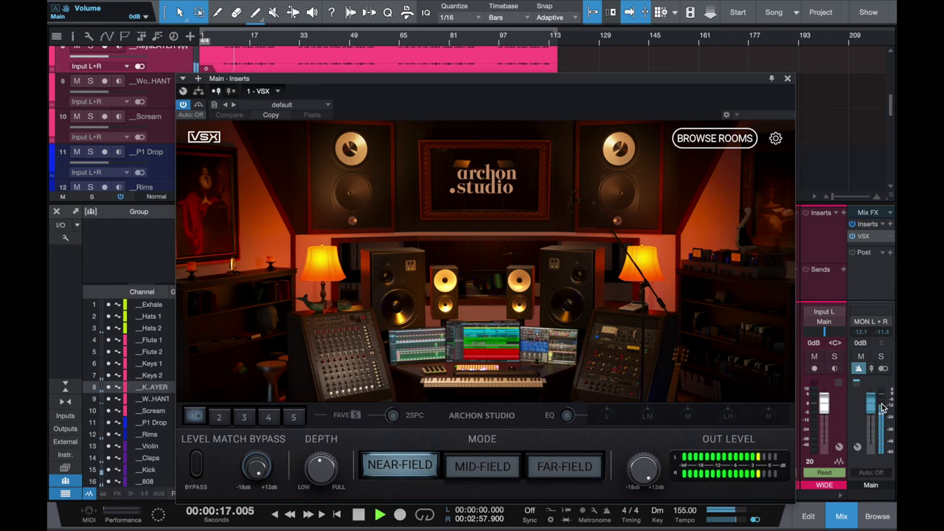
pyautogui.press('space')
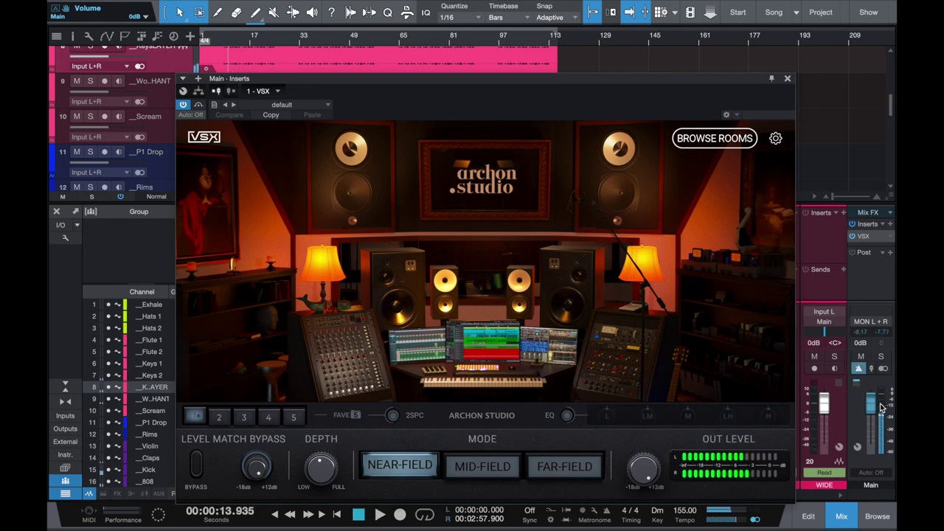